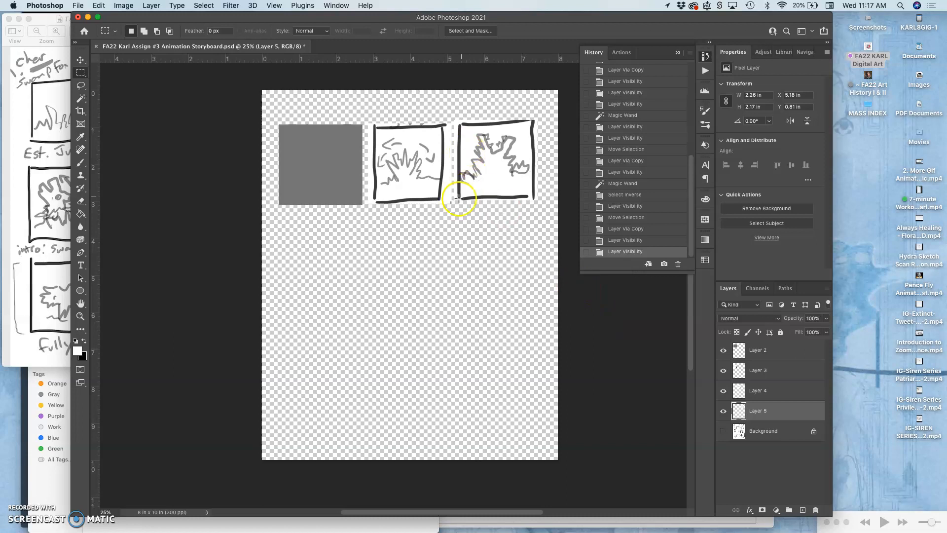
Show the Background layer and use a Magic Wand selection of Layer 2's gray square to copy the "intro: Swamp Fox" panel to a new layer
click(724, 431)
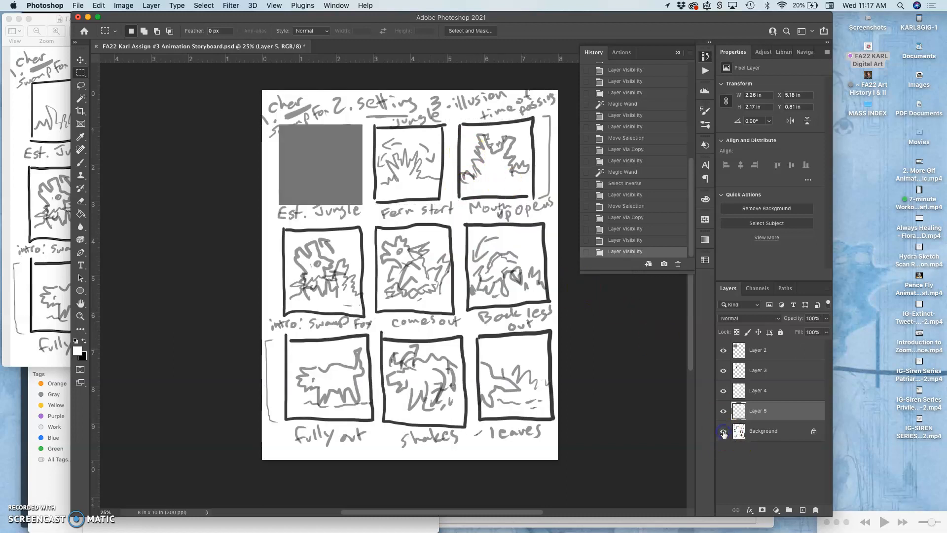
click(769, 359)
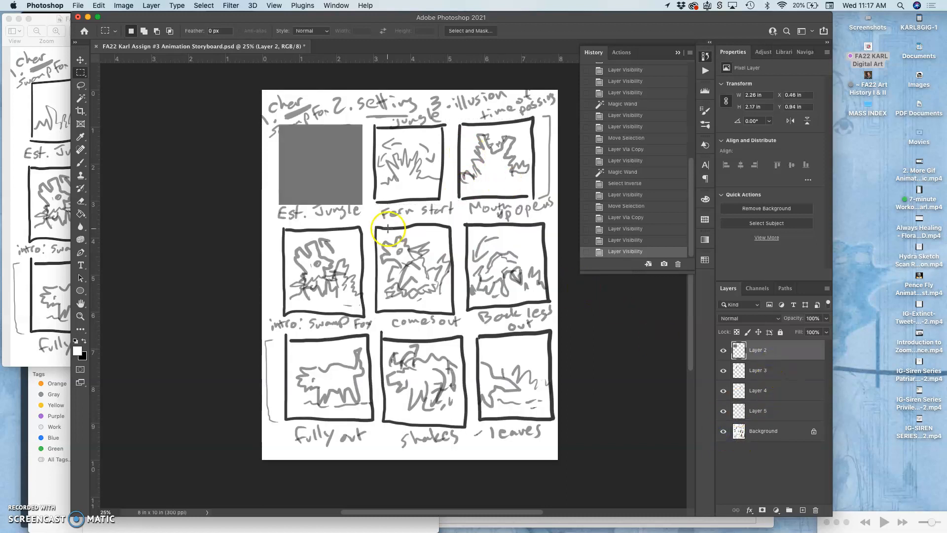
click(82, 100)
click(313, 163)
click(314, 163)
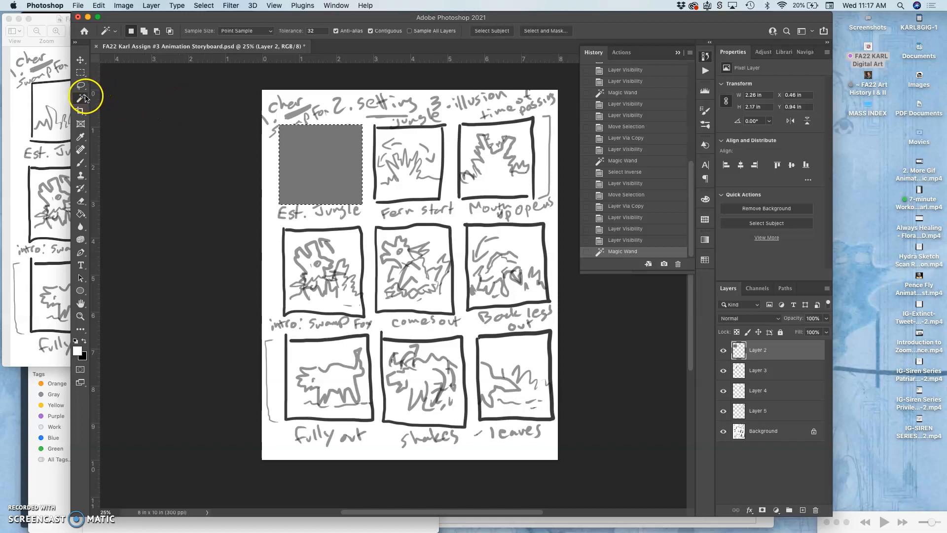
click(80, 75)
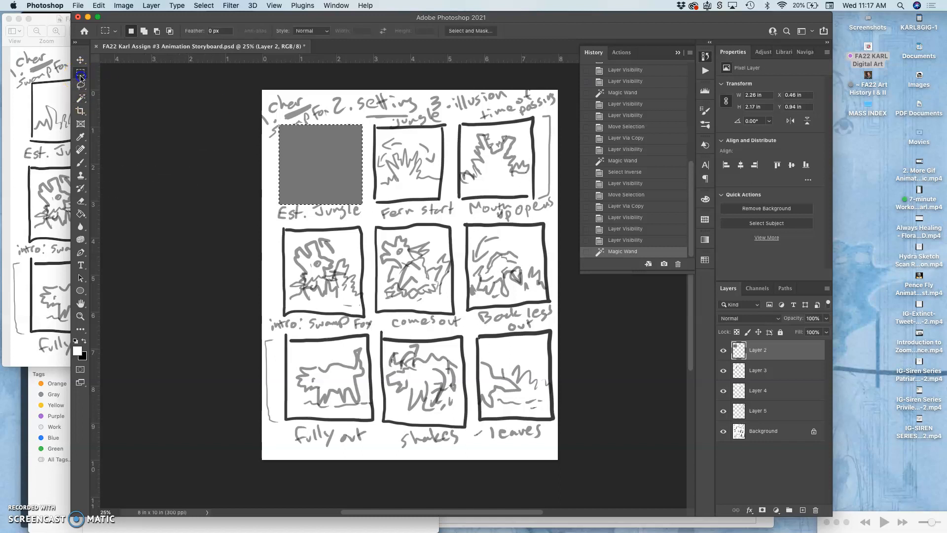
drag(330, 177, 332, 273)
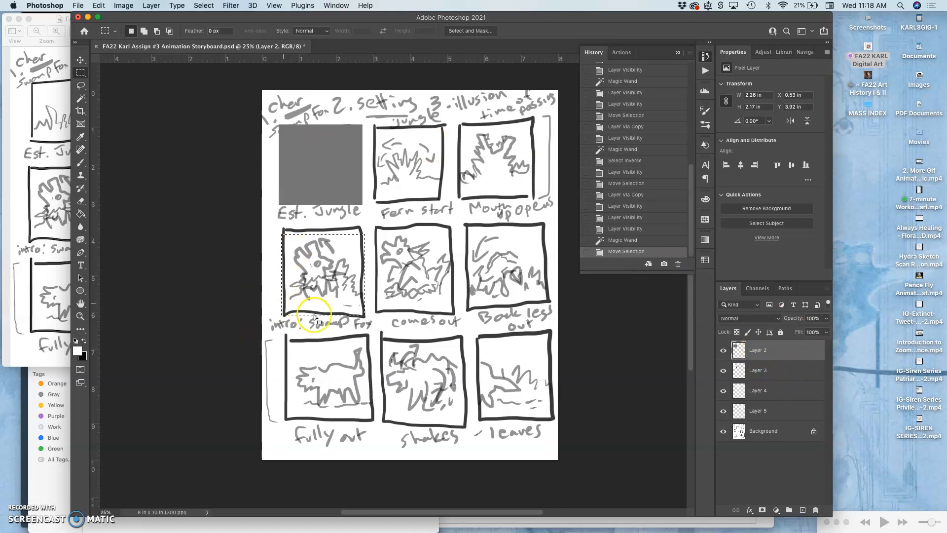
click(760, 431)
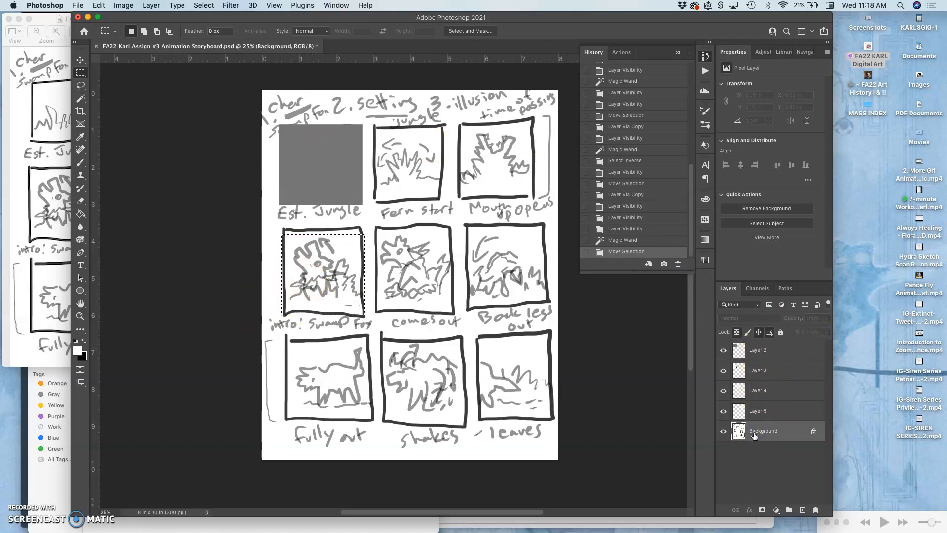
key(cmd+j)
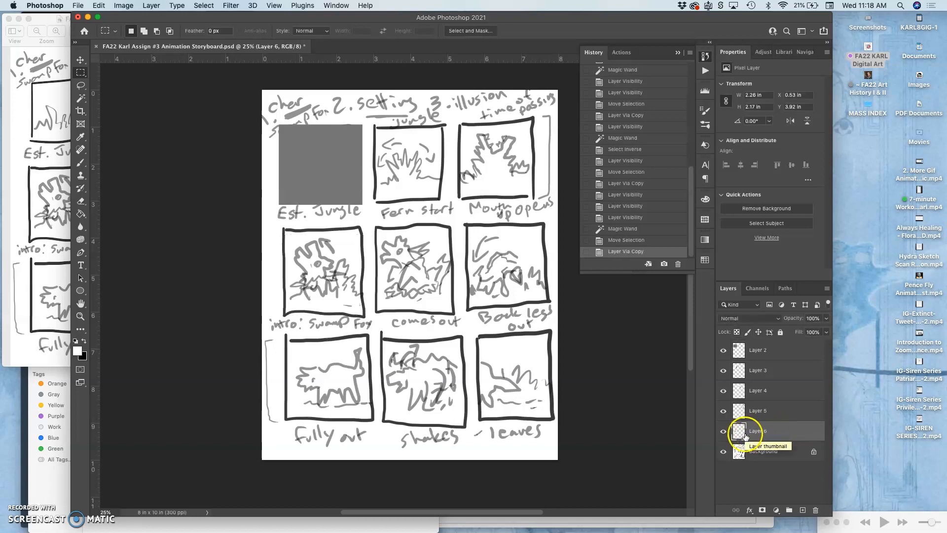
Reuse the outline of Layer 2's gray square to copy the "comes out" panel from the Background to a new layer
click(744, 349)
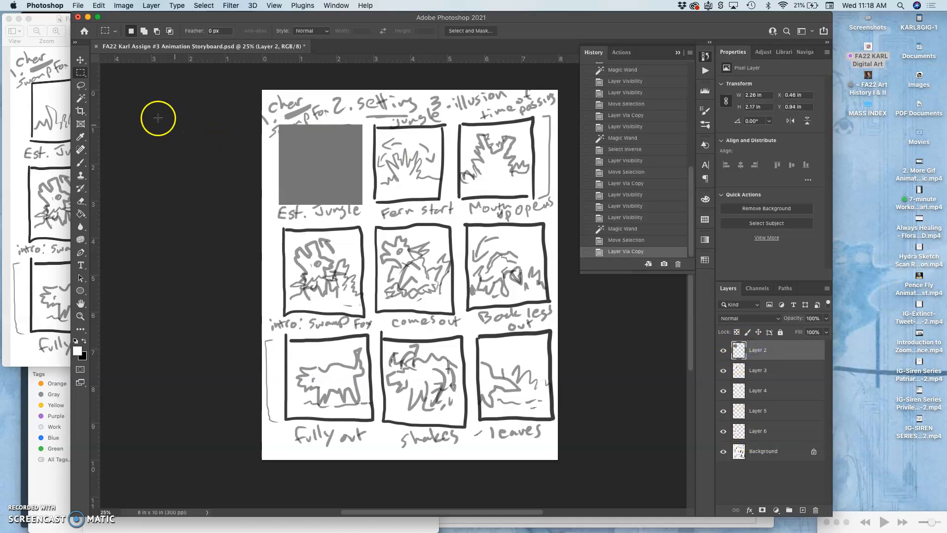
click(80, 99)
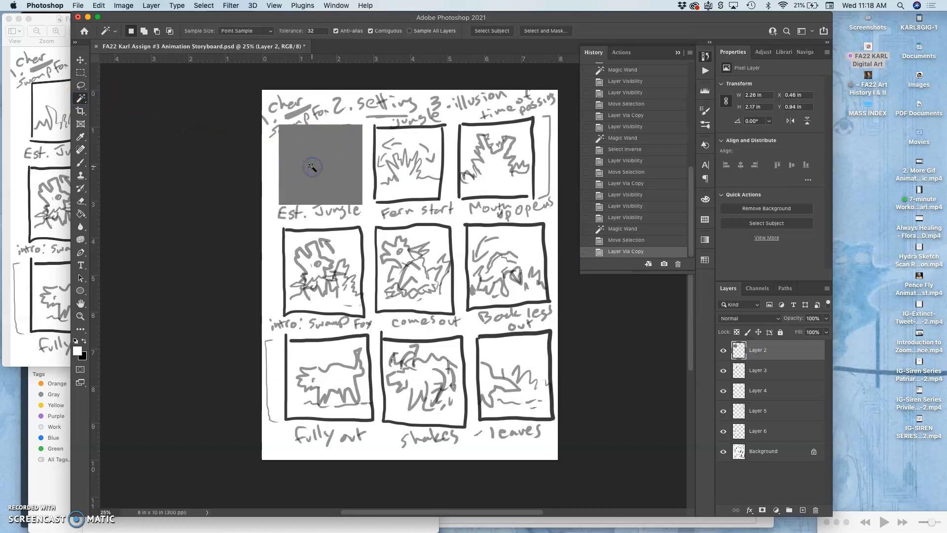
click(312, 167)
click(778, 452)
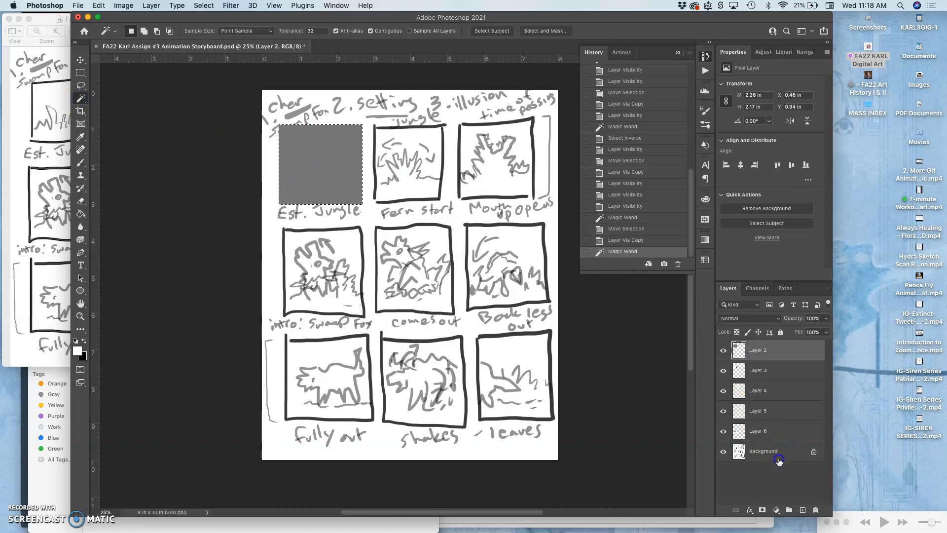
click(80, 73)
drag(296, 162, 391, 266)
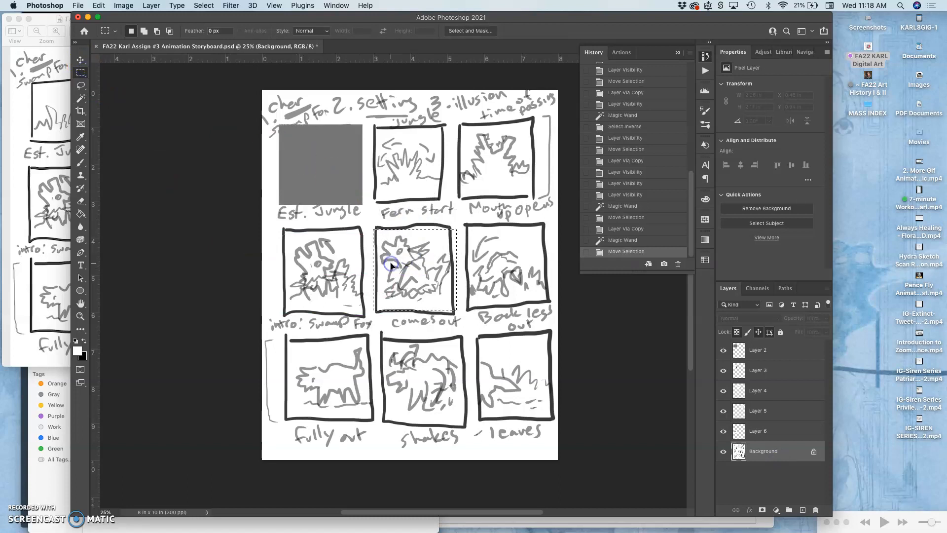
key(super+j)
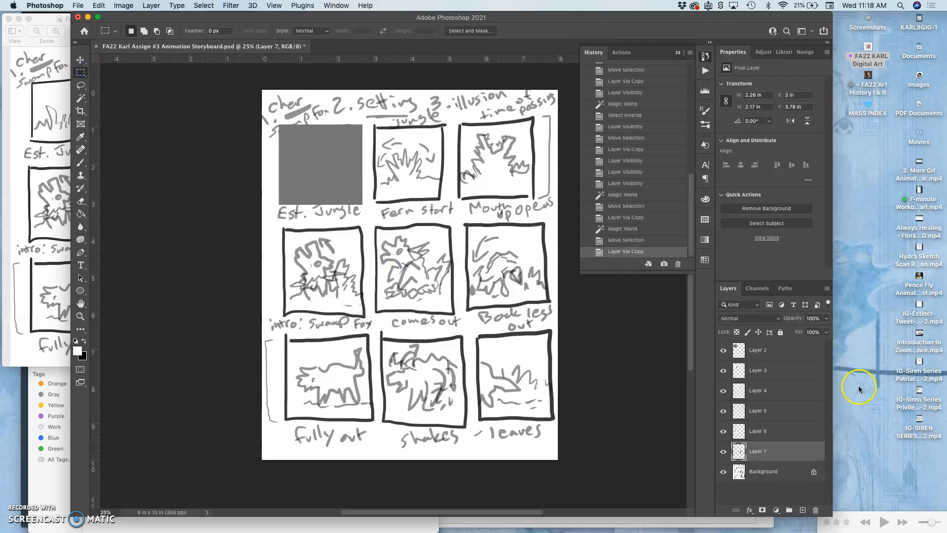
Copy the middle row's third panel from the Background to a new layer, using the outline of Layer 2's gray square as the selection
click(774, 351)
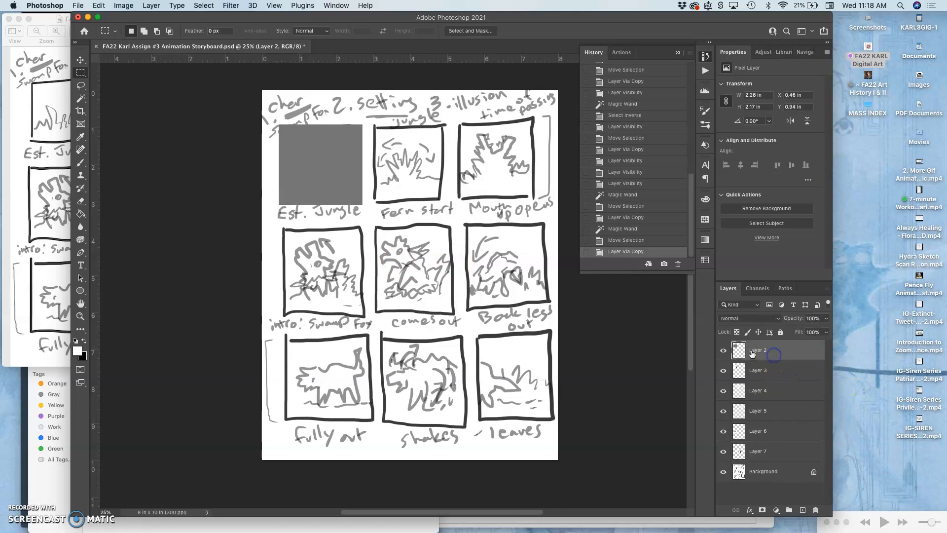
click(81, 98)
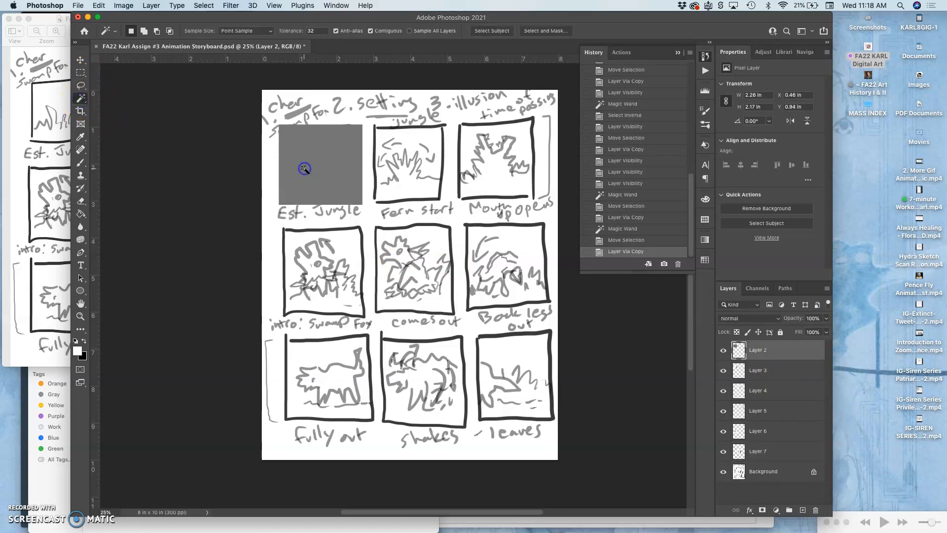
click(304, 169)
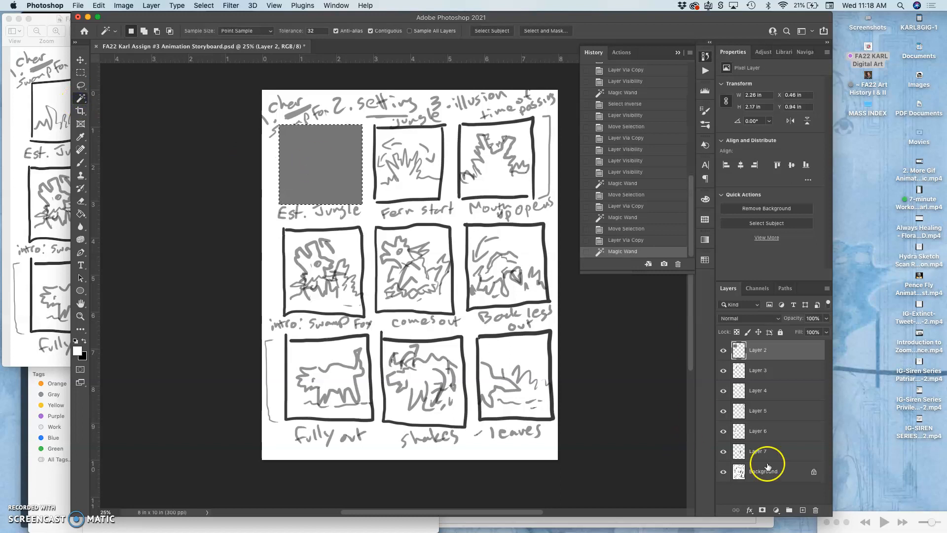
click(784, 472)
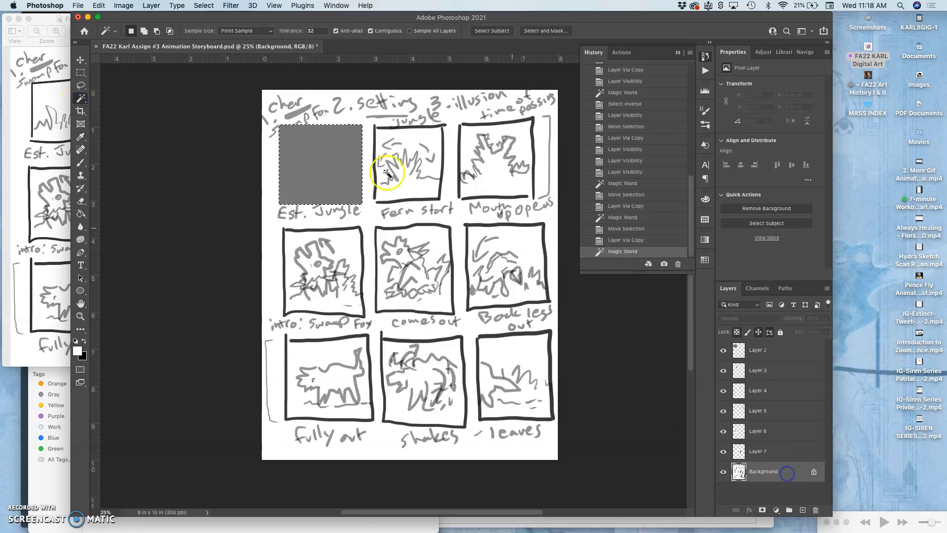
click(80, 72)
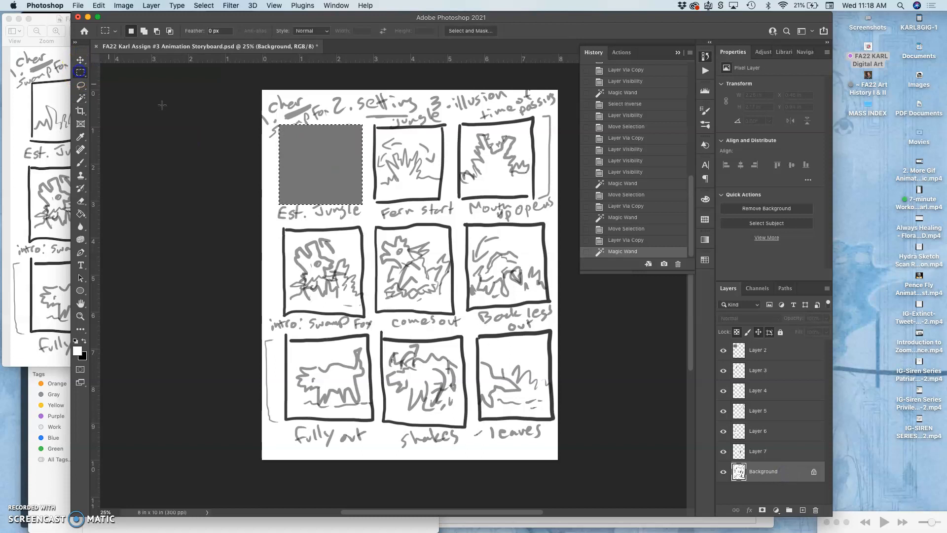
drag(317, 180, 504, 280)
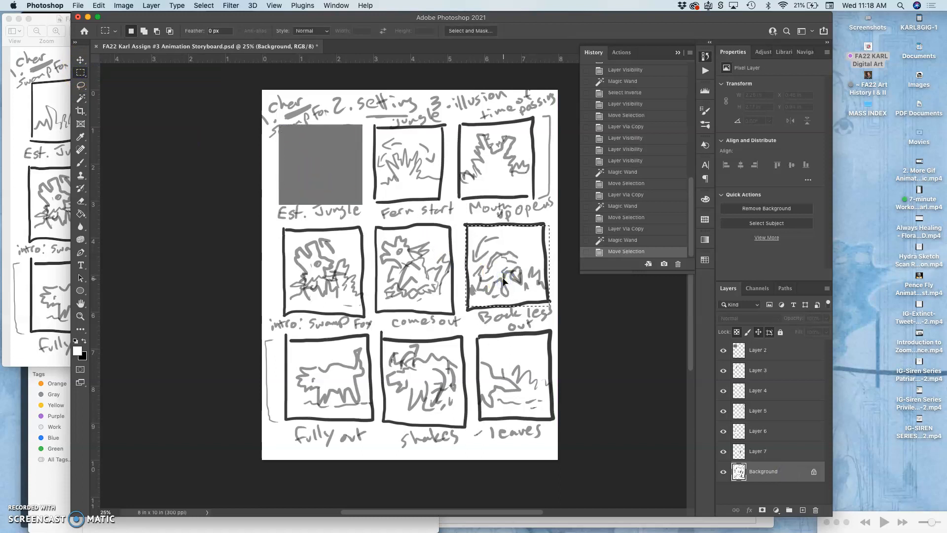
key(ctrl+j)
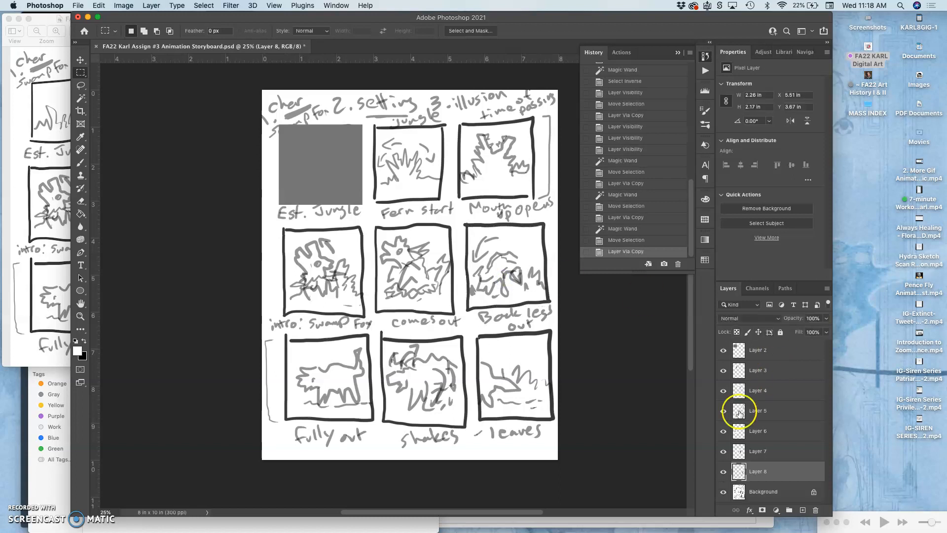
Hide the Background and Layer 2, then Layers 8 through 4 one by one, to check the separated storyboard panels
click(724, 491)
click(723, 350)
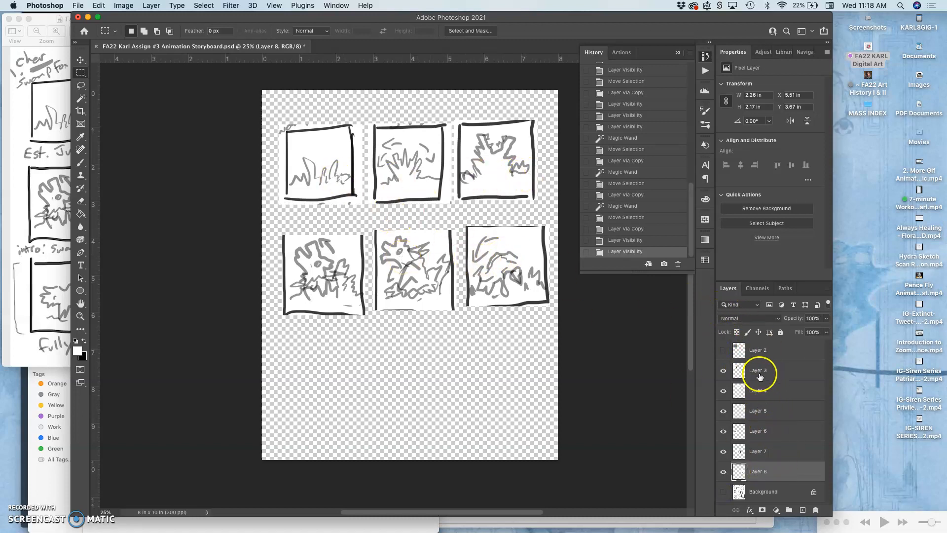
click(723, 471)
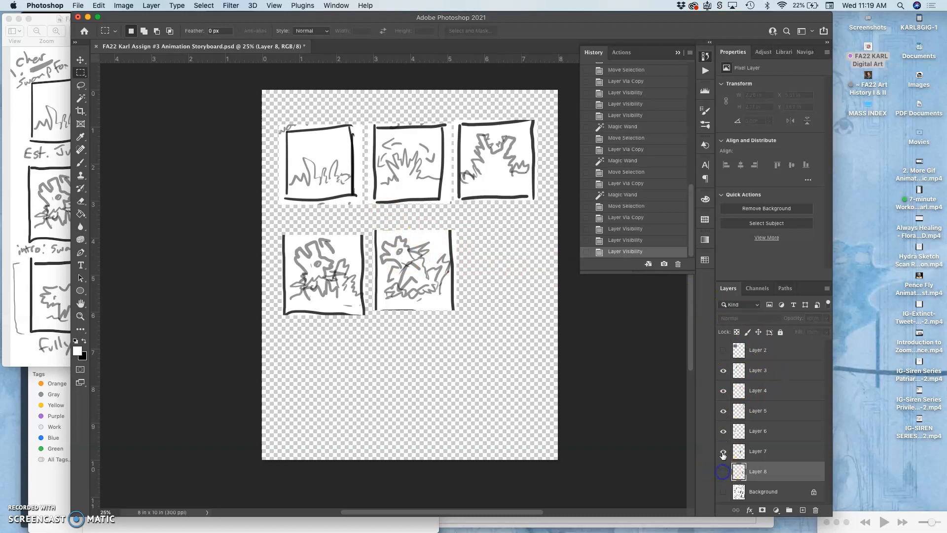
click(723, 452)
click(724, 432)
click(723, 411)
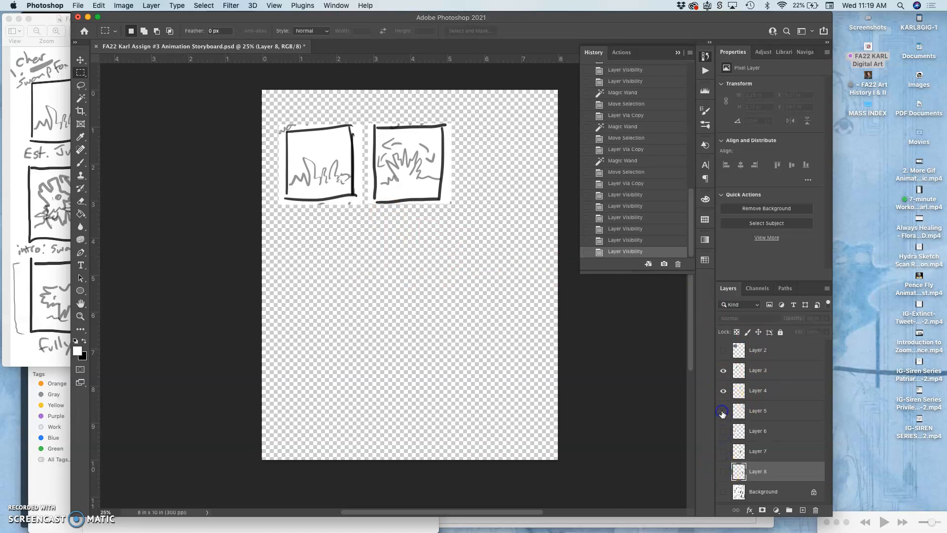
click(723, 391)
Show Layers 4 through 8 again one after another, followed by the Background and Layer 2
click(723, 391)
click(724, 411)
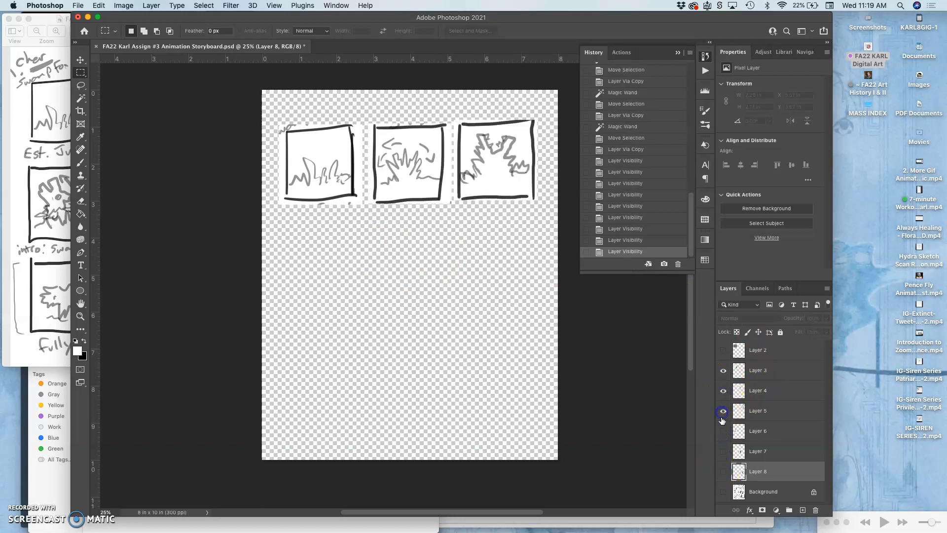
click(723, 431)
click(723, 451)
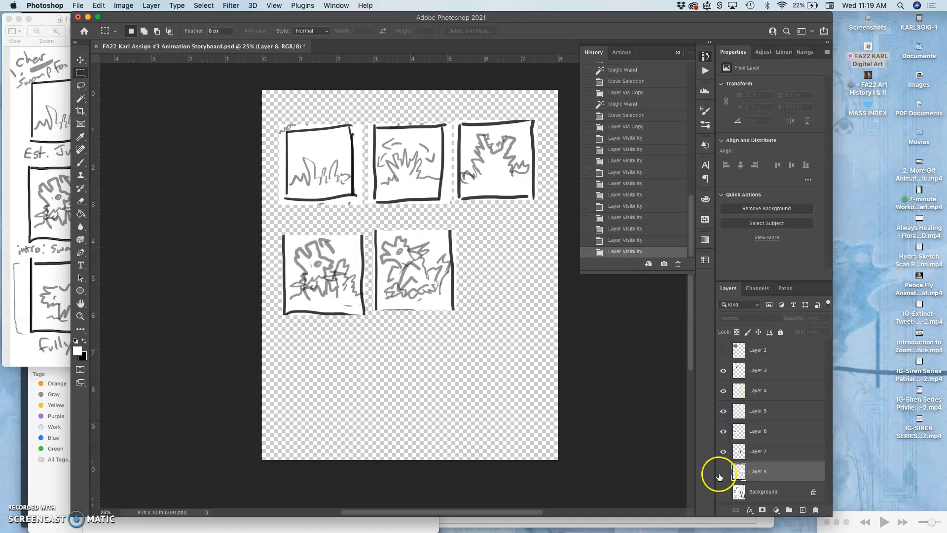
click(722, 472)
click(723, 492)
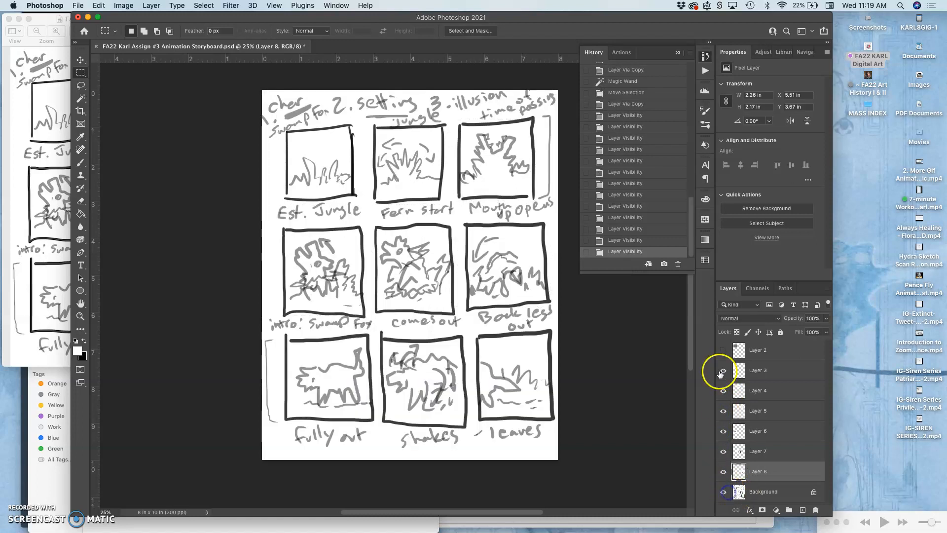
click(724, 354)
Move a selection of Layer 2's gray square over the "fully out" panel and copy that Background area to a new layer
click(739, 350)
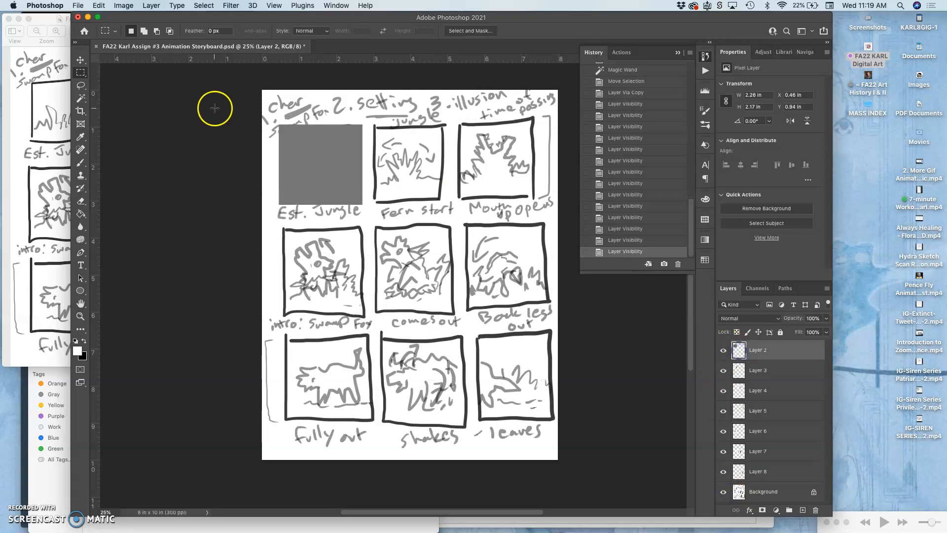
click(79, 97)
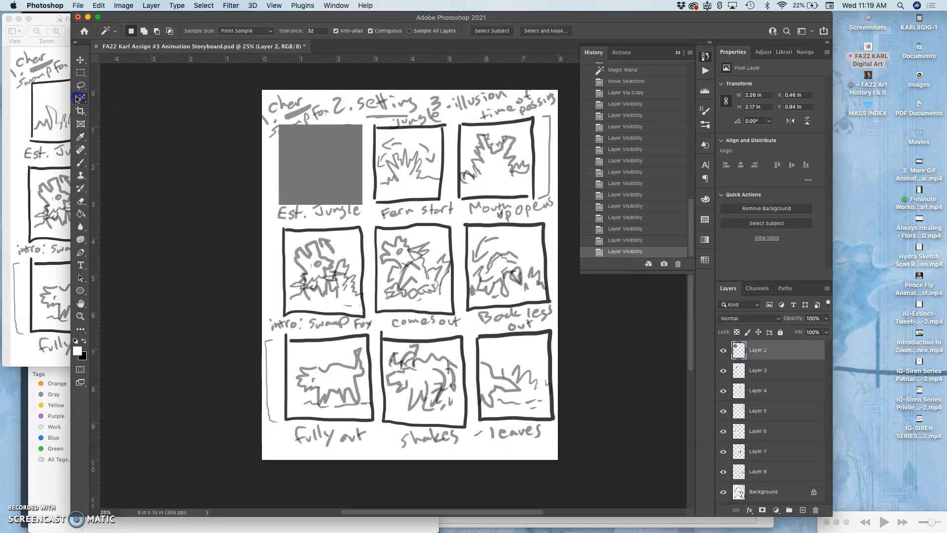
click(314, 163)
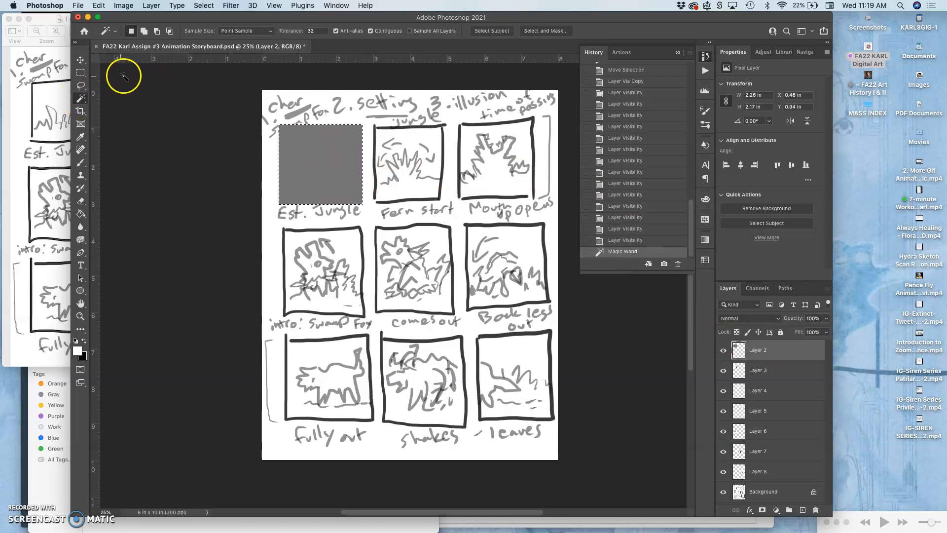
click(80, 73)
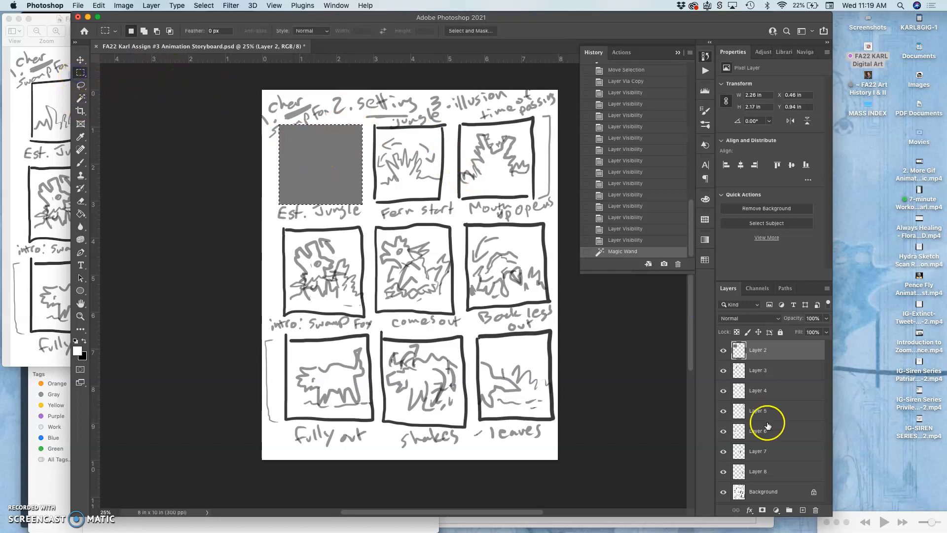
click(762, 491)
drag(306, 169, 315, 385)
key(super+j)
Copy the "shakes" panel from the Background to a new layer with a selection made from Layer 2's gray square
click(757, 354)
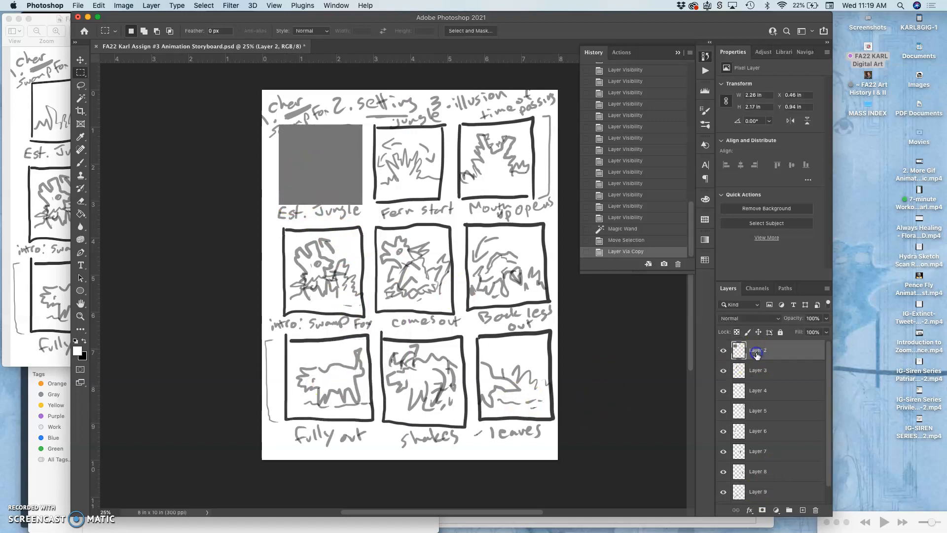
click(81, 98)
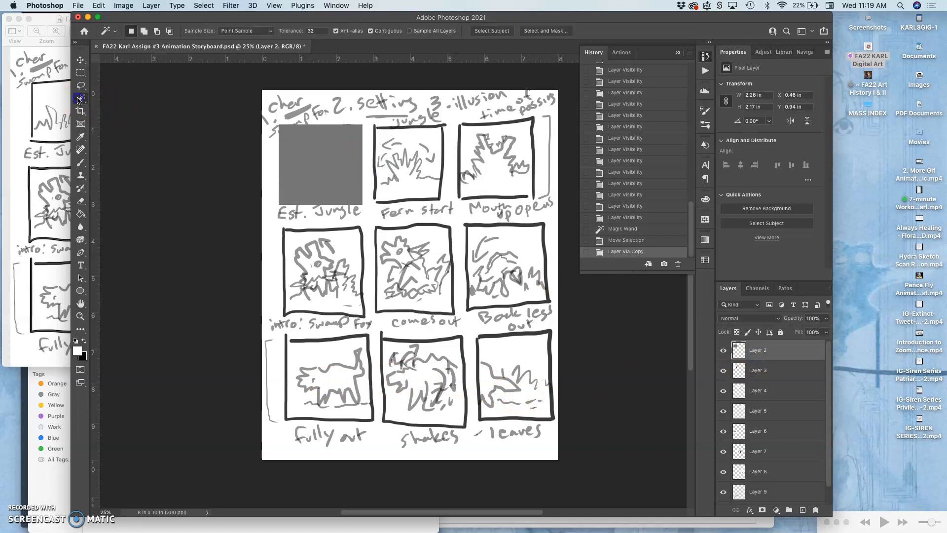
click(329, 173)
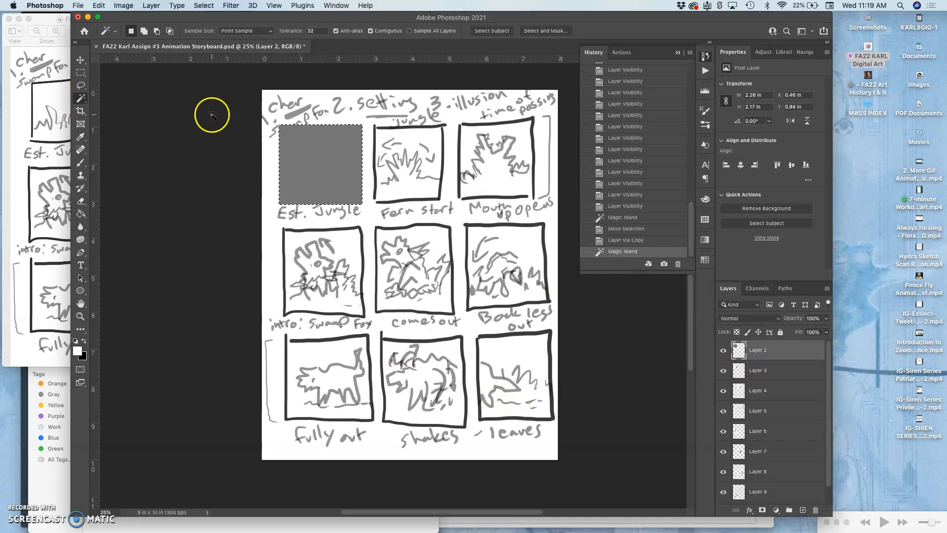
click(84, 75)
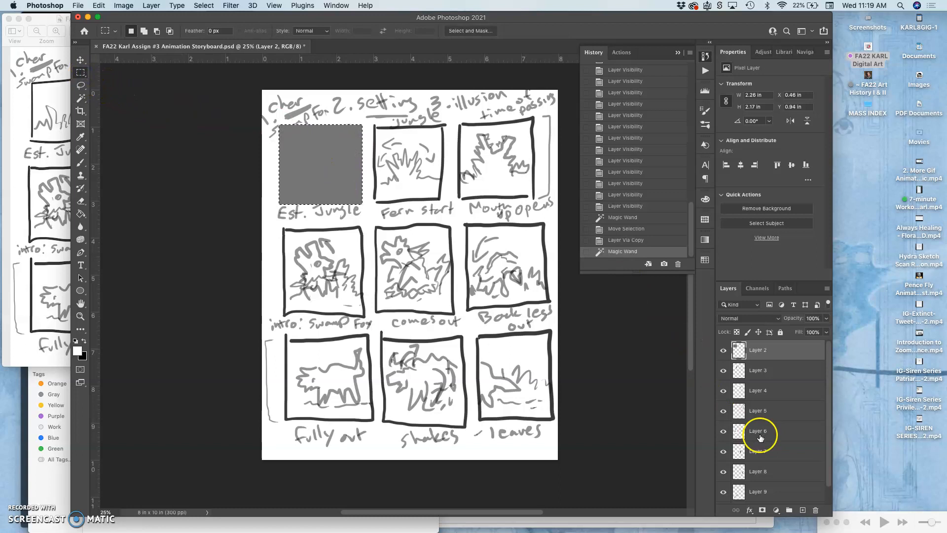
scroll(760, 444, down, 1)
click(761, 494)
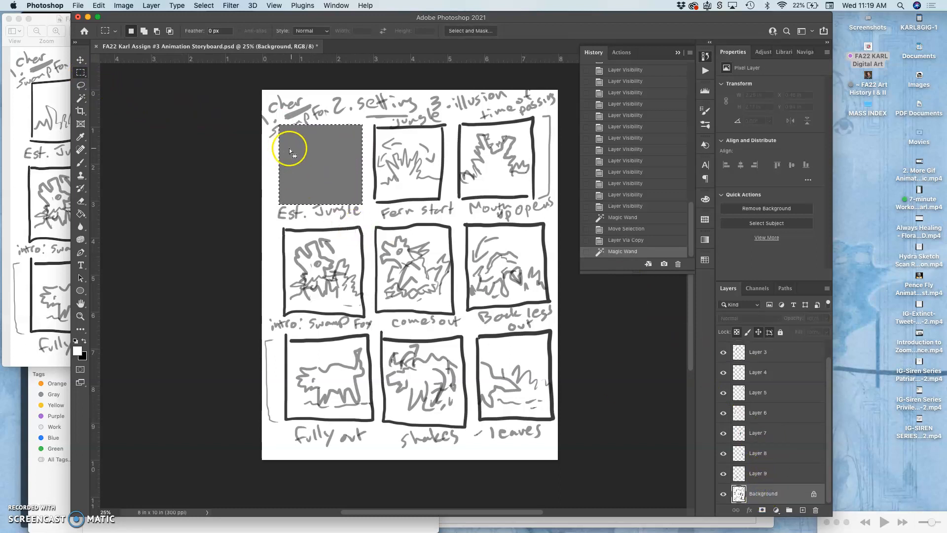
drag(314, 158, 417, 375)
key(ctrl+j)
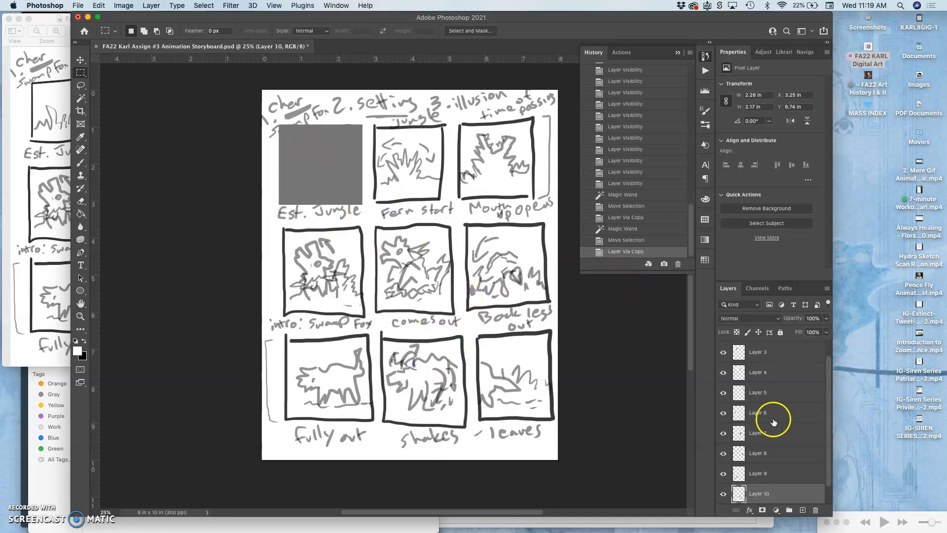
Copy the "leaves" panel from the Background to a new layer with a selection made from Layer 2's gray square
scroll(768, 419, up, 1)
click(758, 352)
click(81, 100)
click(334, 157)
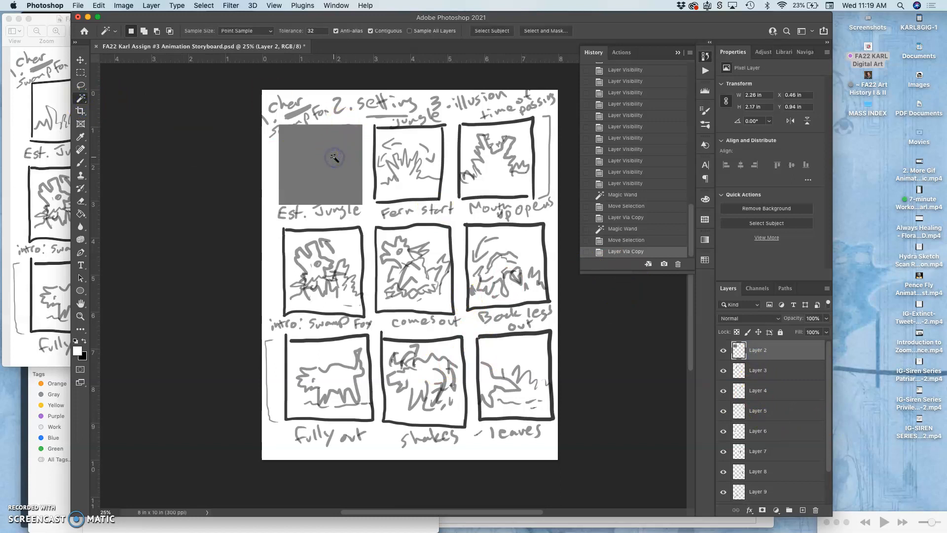
click(81, 74)
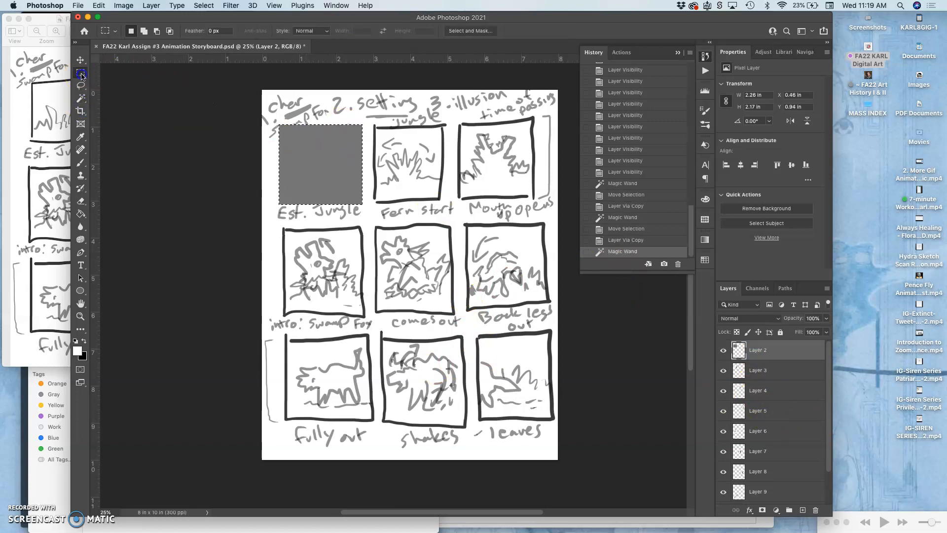
scroll(734, 439, down, 2)
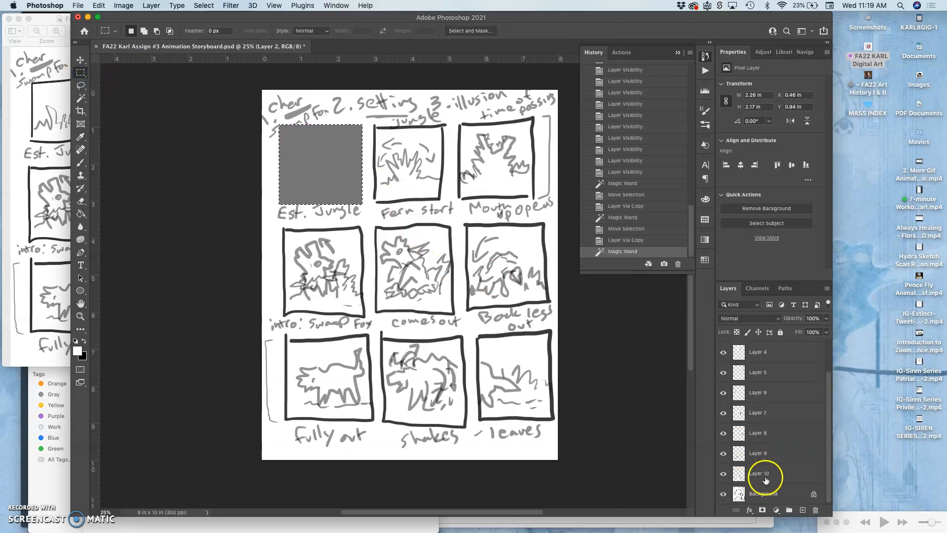
click(765, 493)
drag(321, 164, 514, 379)
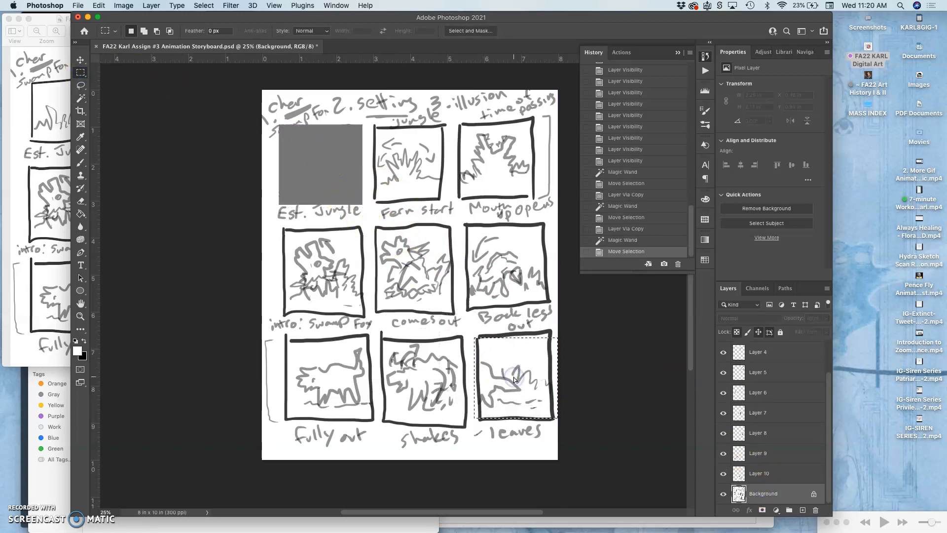
key(super+j)
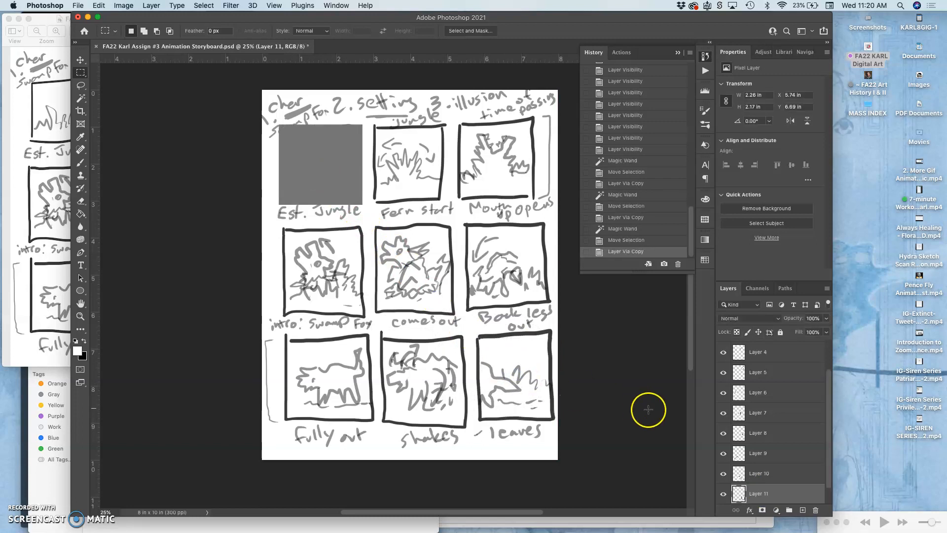
Hide the Background and move Layer 2's gray square into the canvas's upper-left corner at X 0, Y 0
click(724, 494)
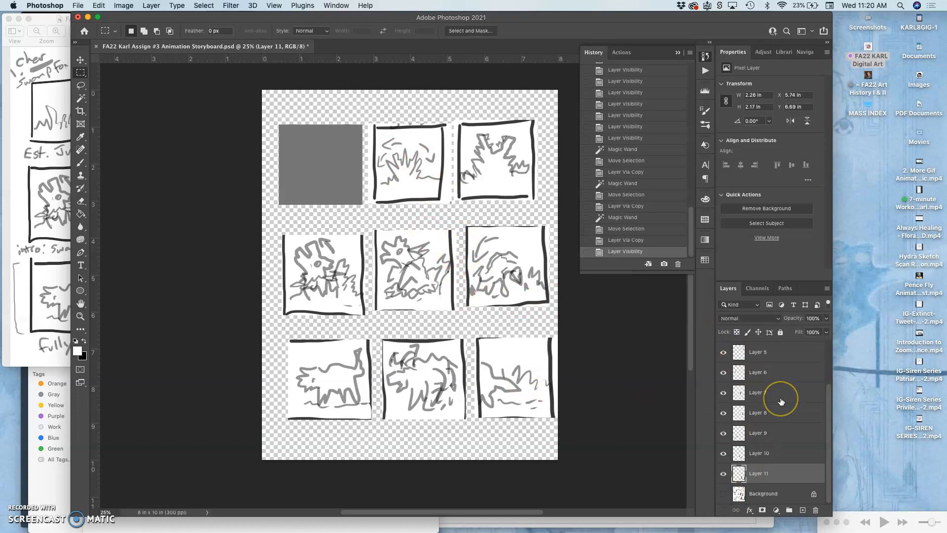
scroll(759, 361, up, 3)
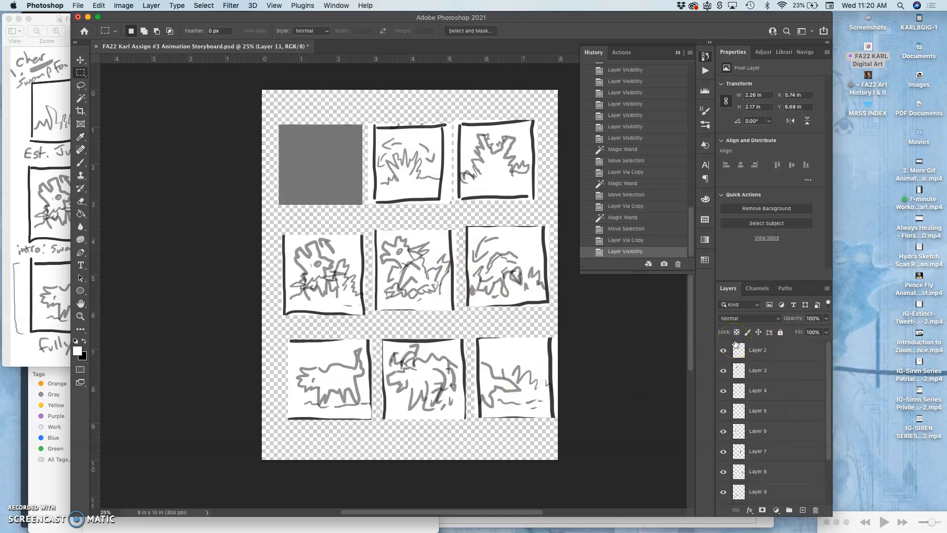
scroll(753, 413, down, 3)
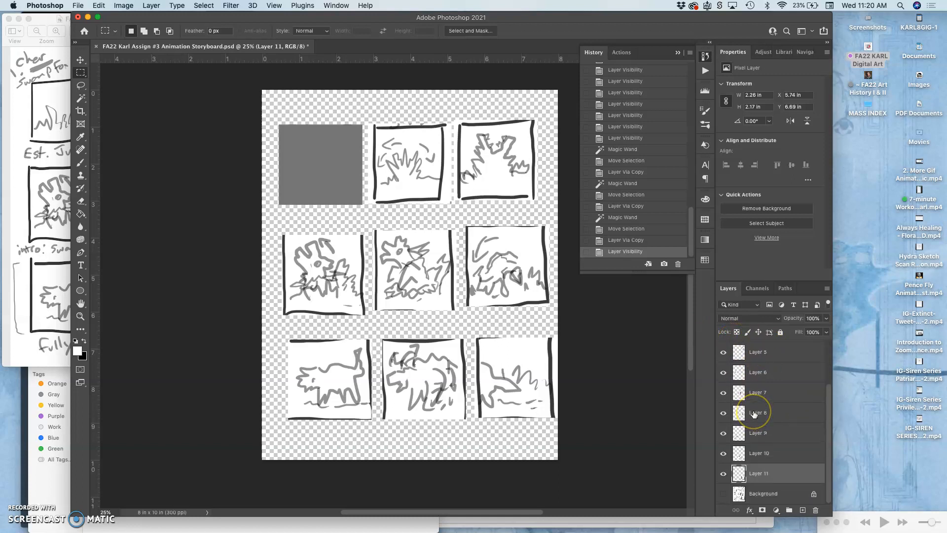
scroll(754, 413, up, 3)
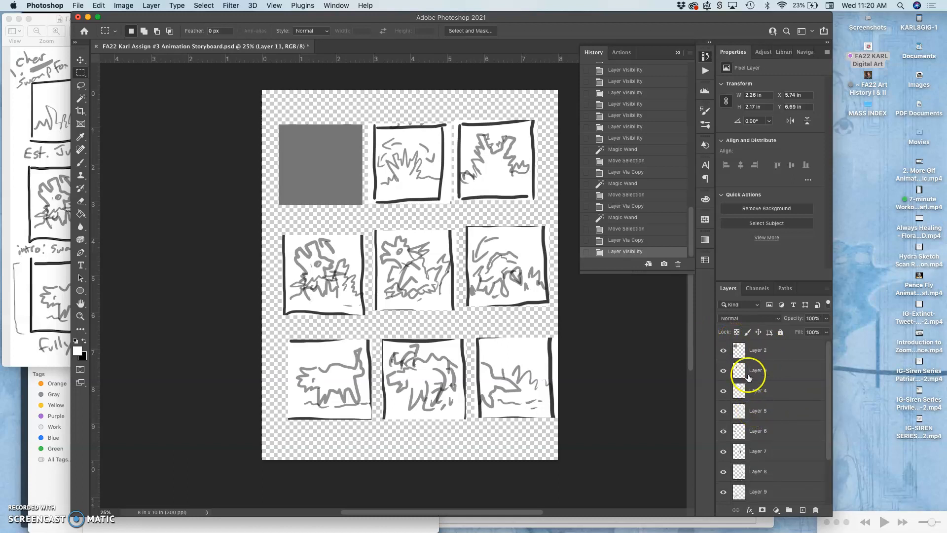
click(756, 349)
click(81, 60)
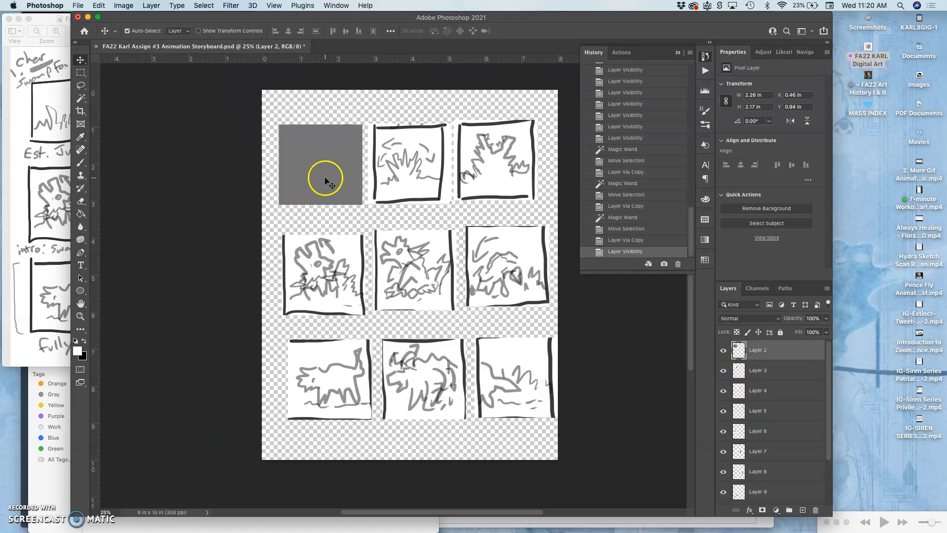
drag(325, 178, 310, 146)
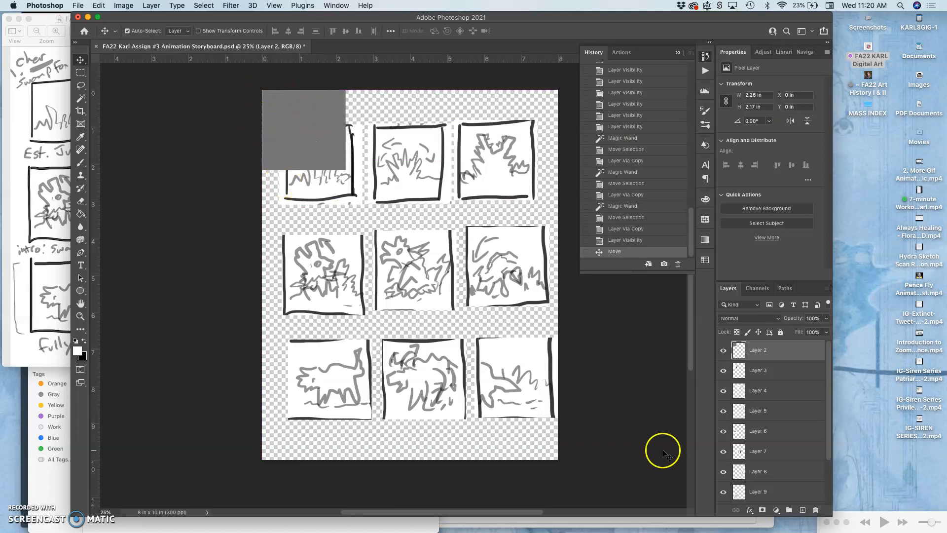
Nudge the "leaves" panel on Layer 11 slightly to about X 5.79 in, Y 6.74 in
scroll(773, 478, down, 2)
scroll(773, 479, down, 1)
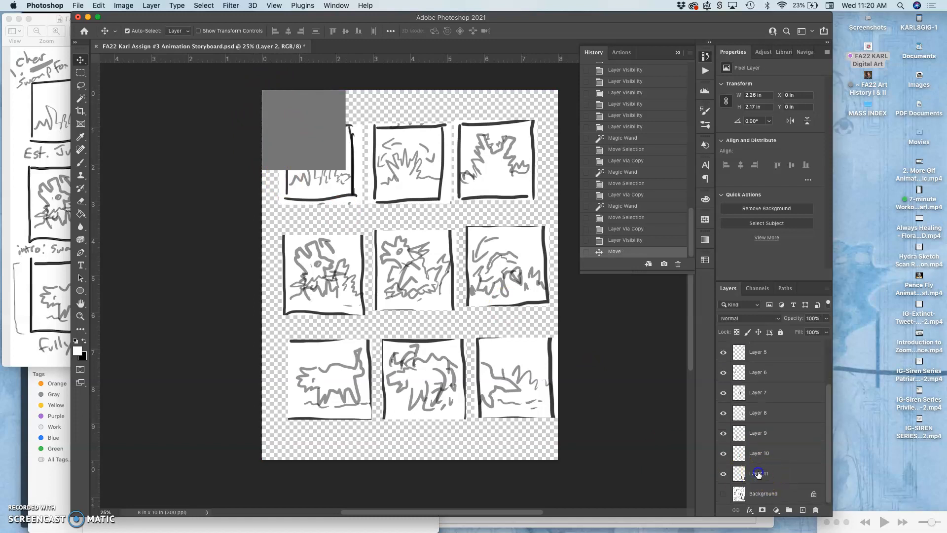
click(758, 474)
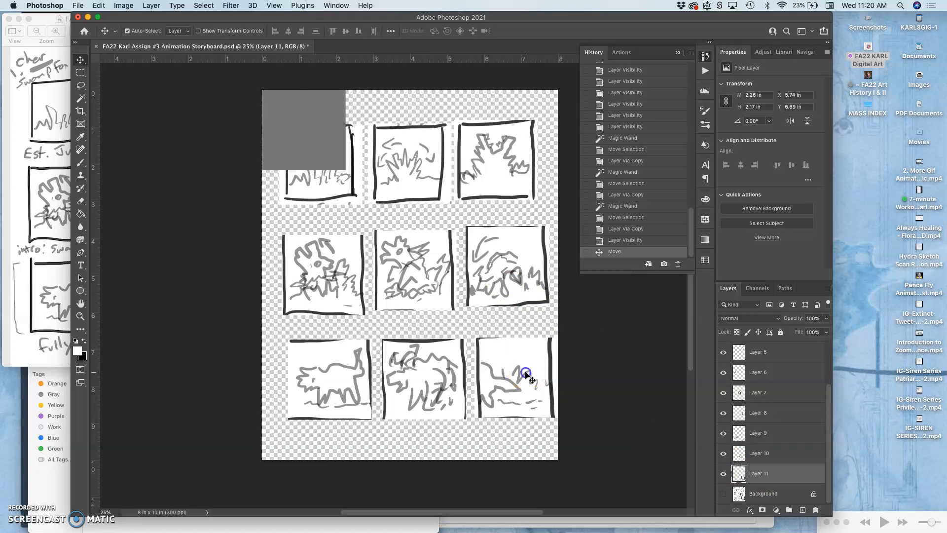
mouse_move(526, 374)
mouse_down()
mouse_move(433, 180)
mouse_move(391, 149)
mouse_move(470, 311)
mouse_move(523, 382)
mouse_move(532, 375)
mouse_up()
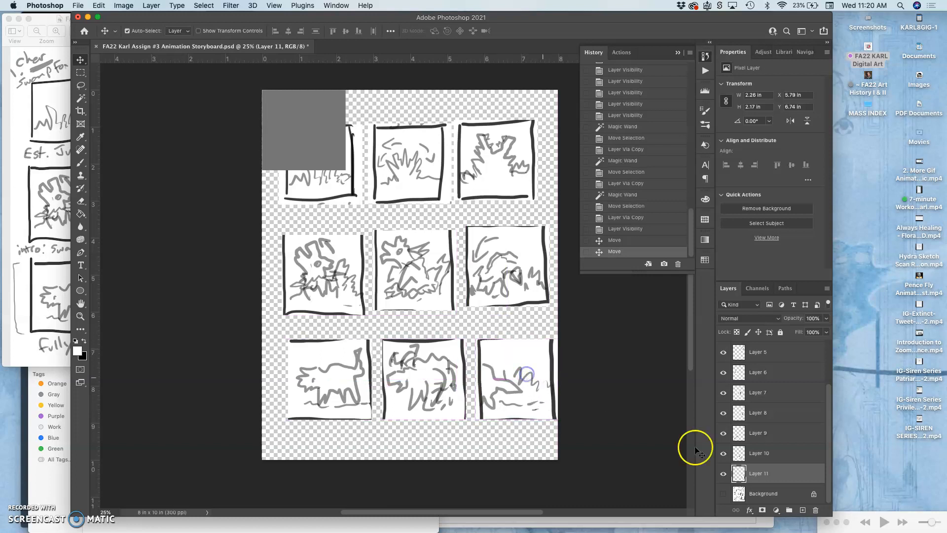
Reorder Layer 2 to directly above the Background and move Layer 11's "leaves" panel into the canvas's upper-left corner over the gray square
scroll(782, 423, up, 3)
drag(759, 350, 751, 485)
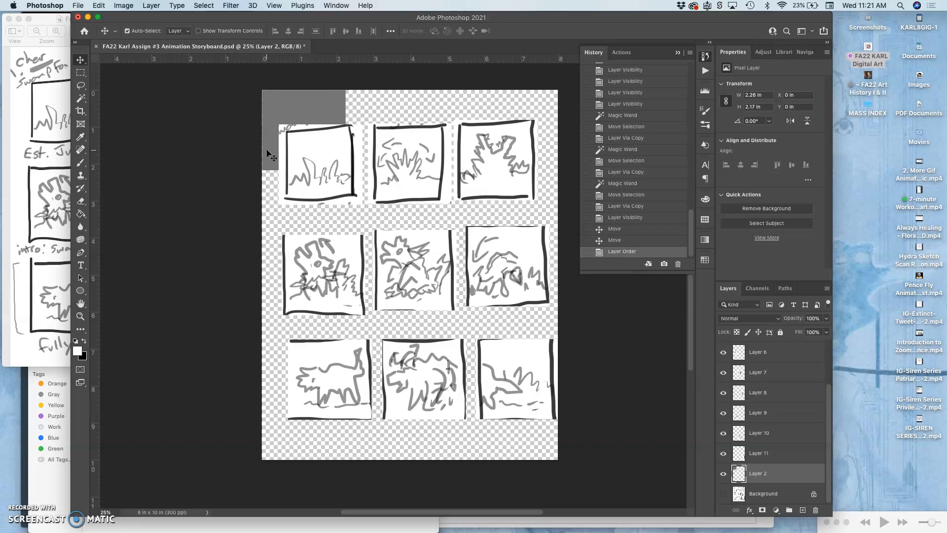
click(771, 458)
drag(518, 387, 304, 138)
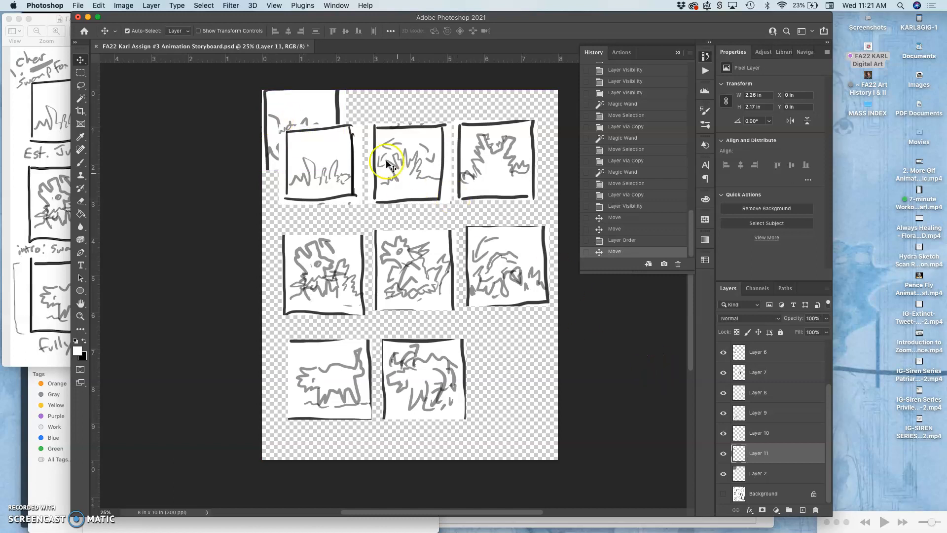
Check the Snap setting and which elements layers snap to, without changing anything
click(275, 6)
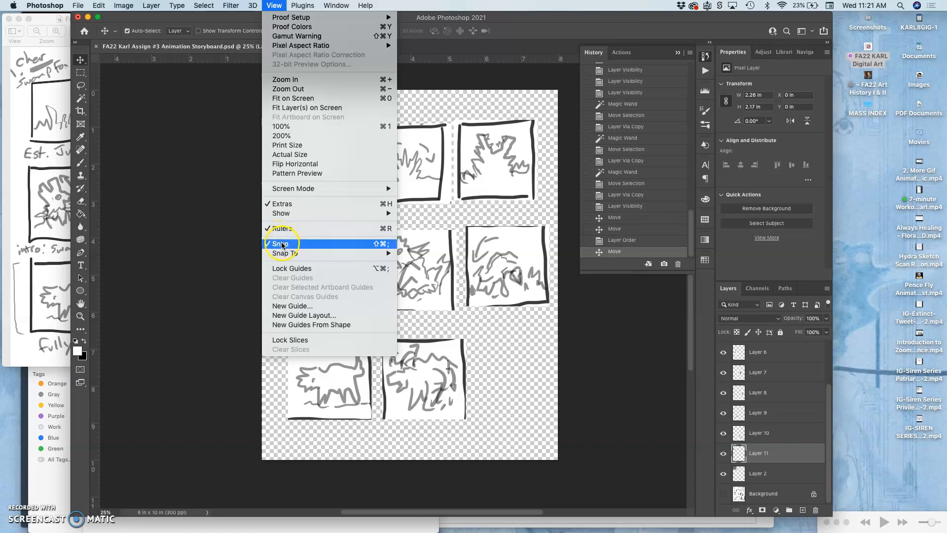
mouse_move(287, 255)
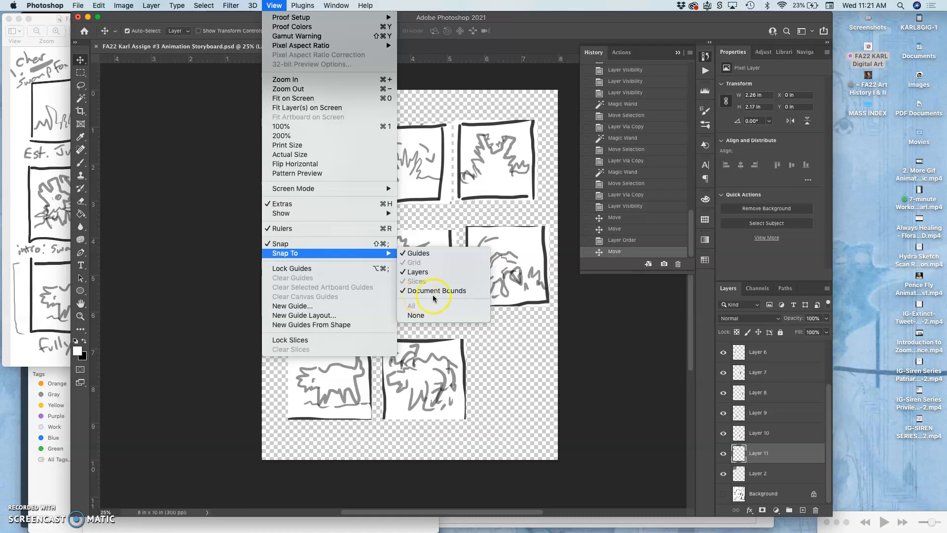
click(529, 360)
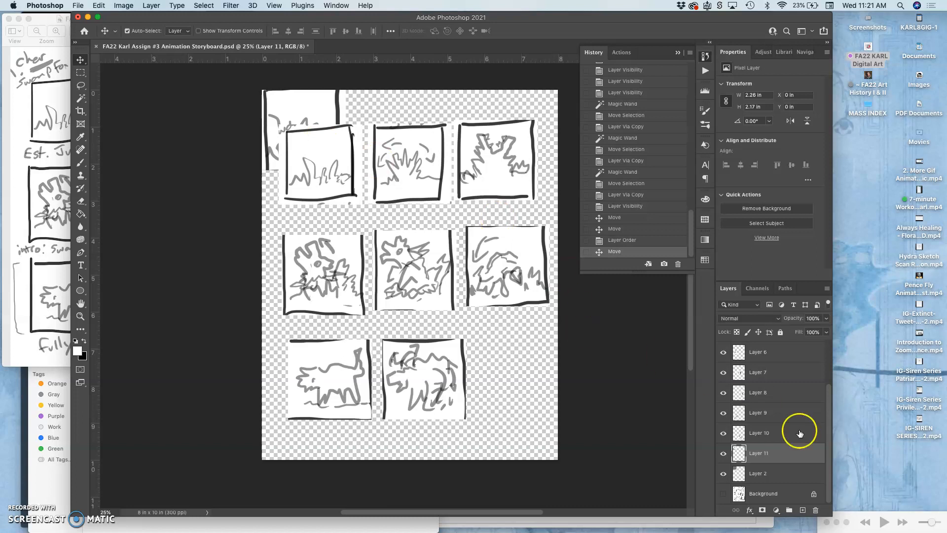
Move the "shakes" panel on Layer 10 and the "fully out" panel on Layer 9 into the canvas's upper-left corner
click(780, 432)
drag(436, 380, 316, 123)
click(766, 414)
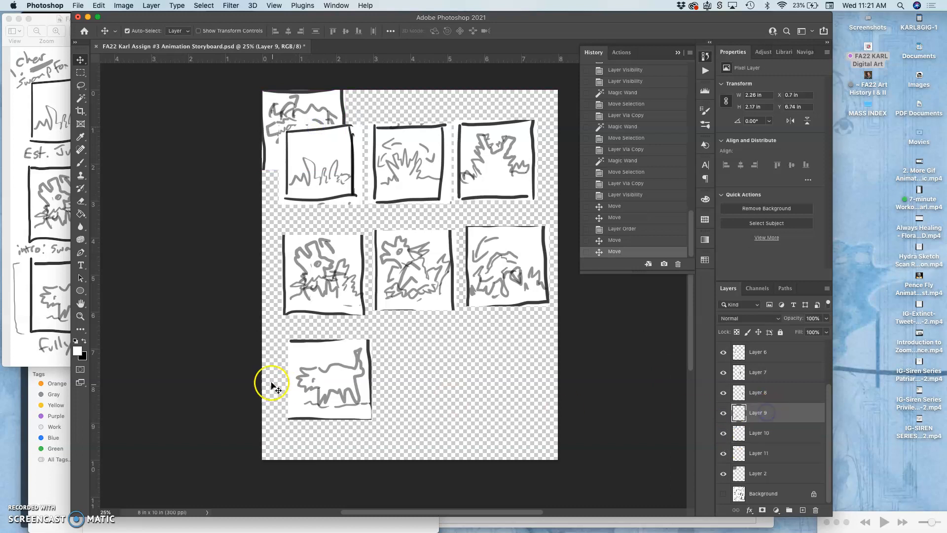
mouse_move(313, 377)
mouse_down()
mouse_move(317, 228)
mouse_move(295, 126)
mouse_up()
Stack the middle-row panels on Layers 8, 7 and 6 in the canvas's upper-left corner
click(758, 399)
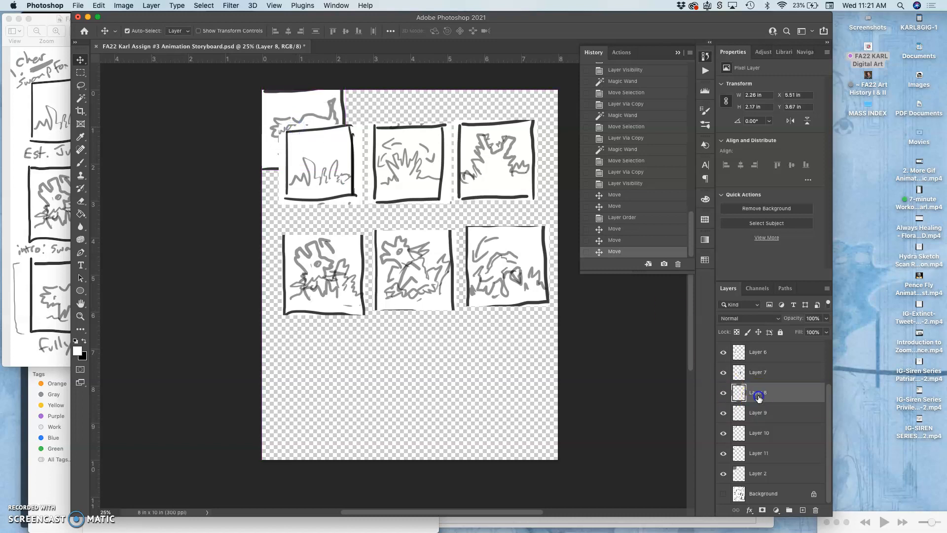
mouse_move(517, 280)
mouse_down()
mouse_move(410, 199)
mouse_move(314, 145)
mouse_up()
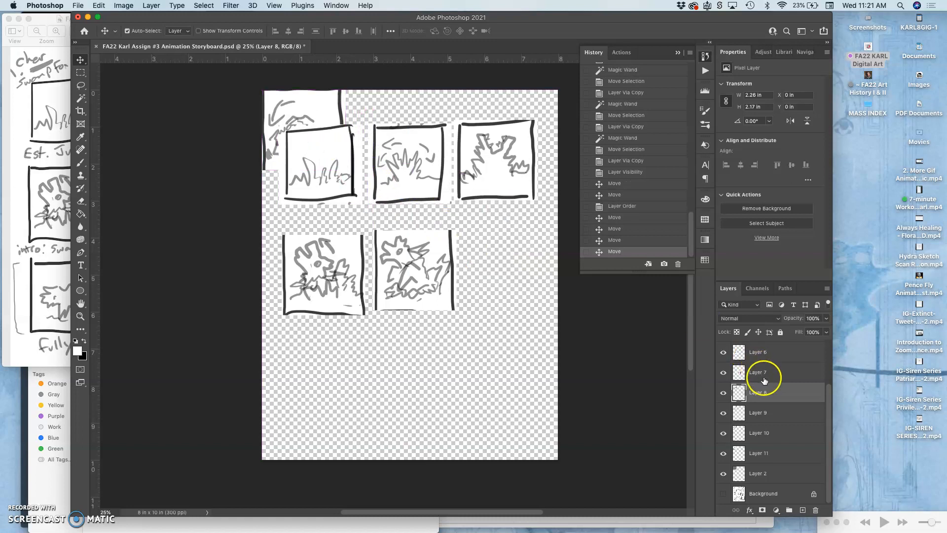
click(762, 375)
drag(433, 258, 319, 125)
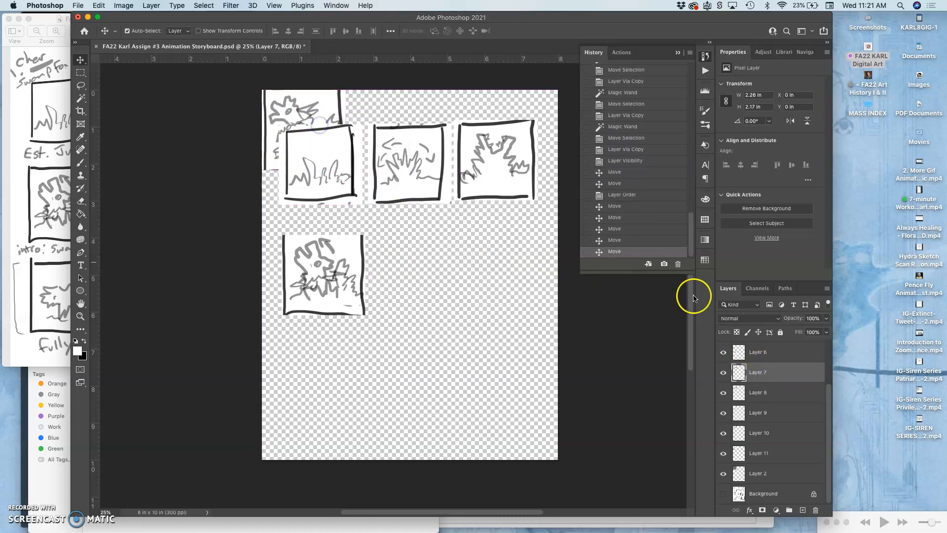
click(757, 352)
drag(353, 287, 333, 144)
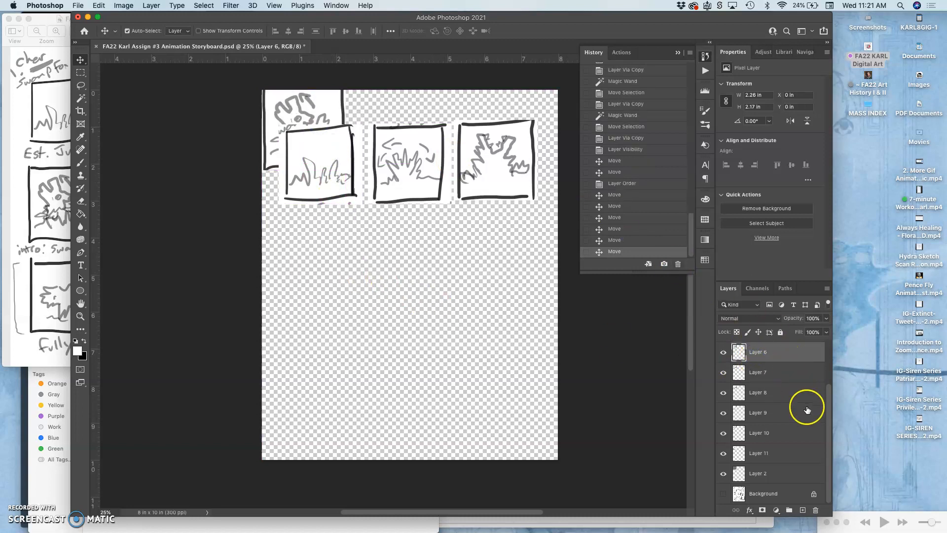
Stack the top-row panels on Layers 5, 4 and 3 in the canvas's upper-left corner
scroll(805, 402, up, 3)
click(784, 392)
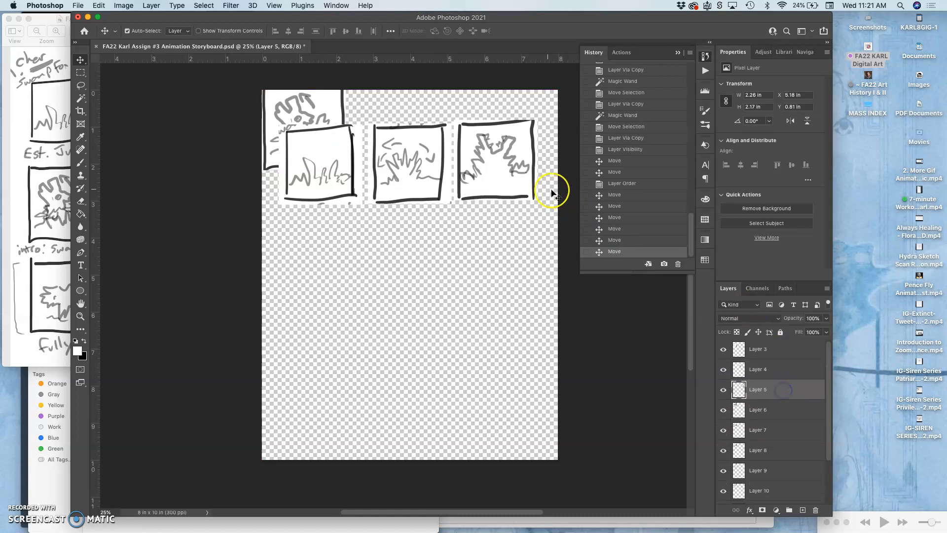
drag(512, 184, 318, 148)
click(764, 372)
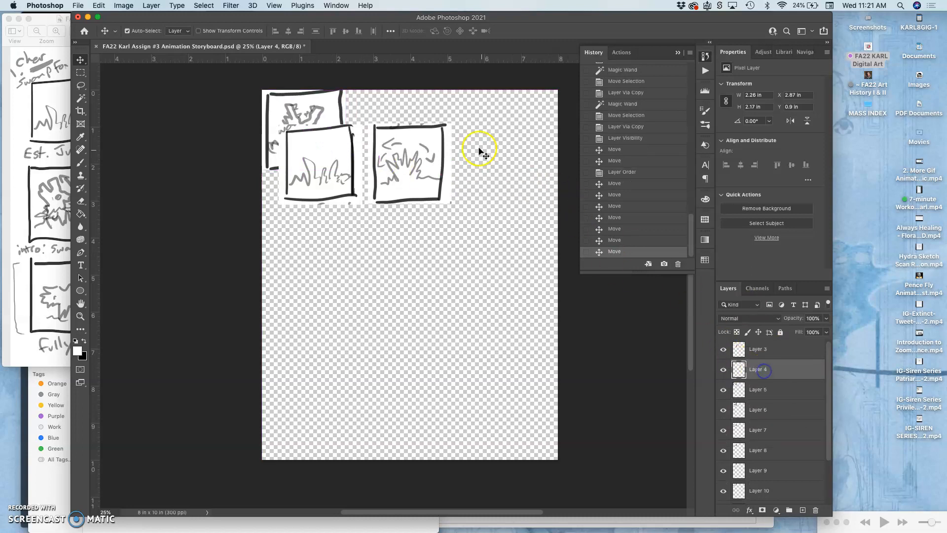
mouse_move(408, 165)
mouse_down()
mouse_move(328, 127)
mouse_move(305, 135)
mouse_up()
click(762, 352)
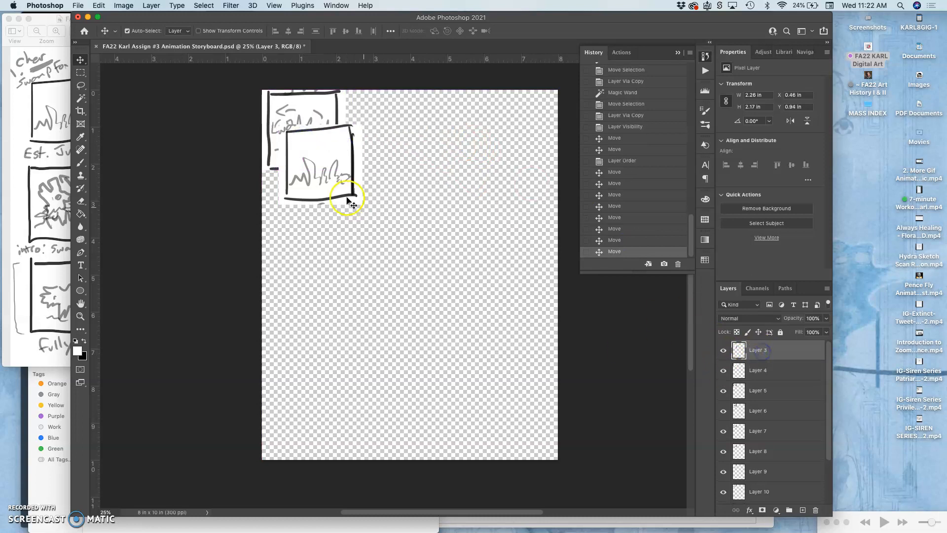
drag(330, 180, 313, 149)
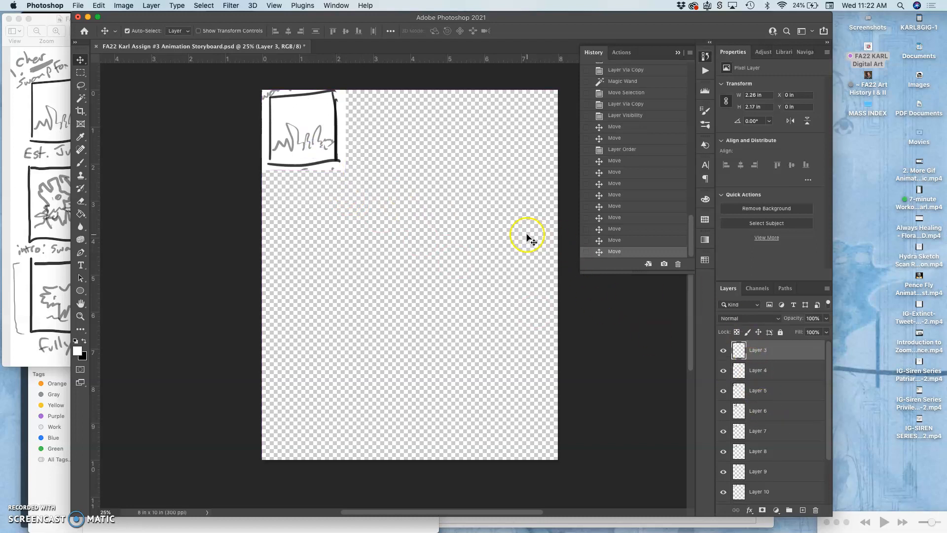
Add a vertical and a horizontal guide along the right and bottom edges of the stacked panels, and remove both again
drag(99, 116, 345, 131)
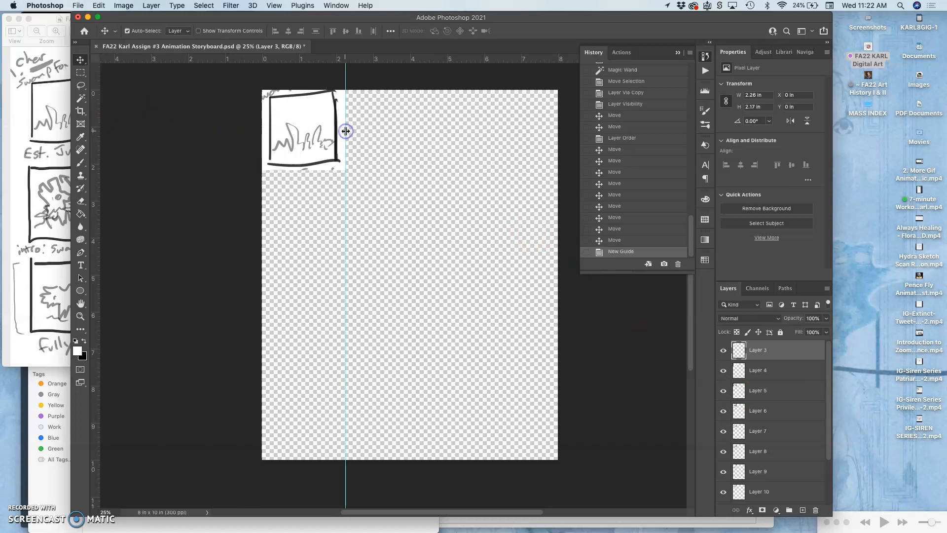
drag(344, 64, 339, 169)
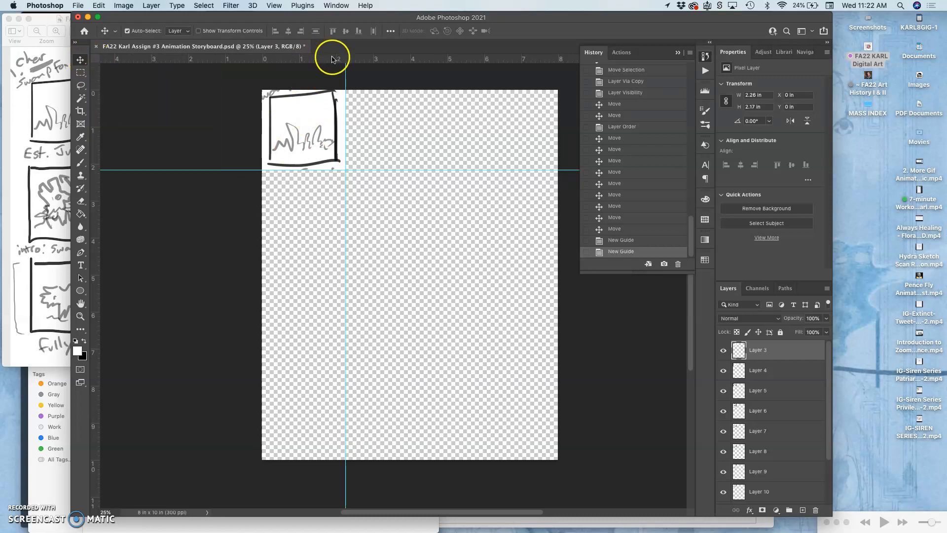
drag(347, 60, 94, 71)
drag(156, 173, 155, 56)
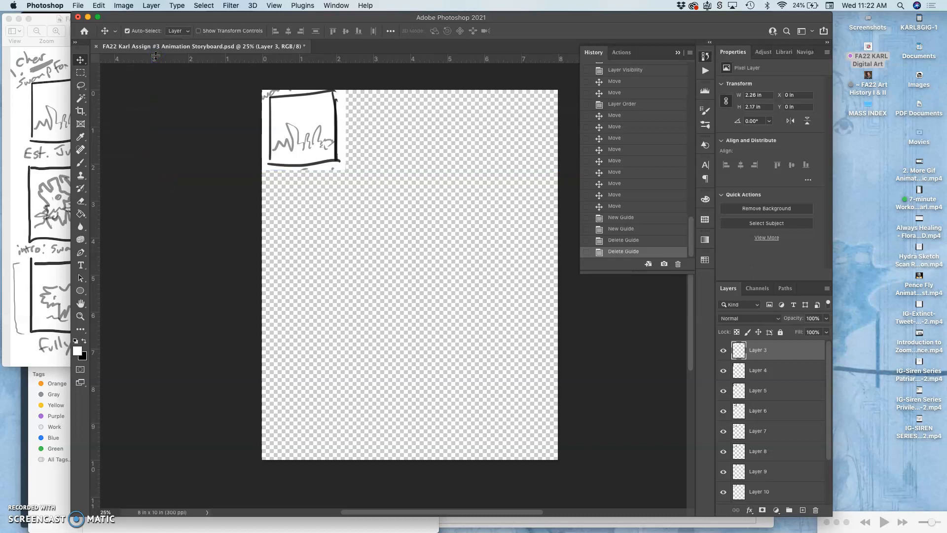
Place a vertical guide along the stacked panels' right edge and show the Background again, leaving Layer 3 selected
drag(96, 81, 344, 96)
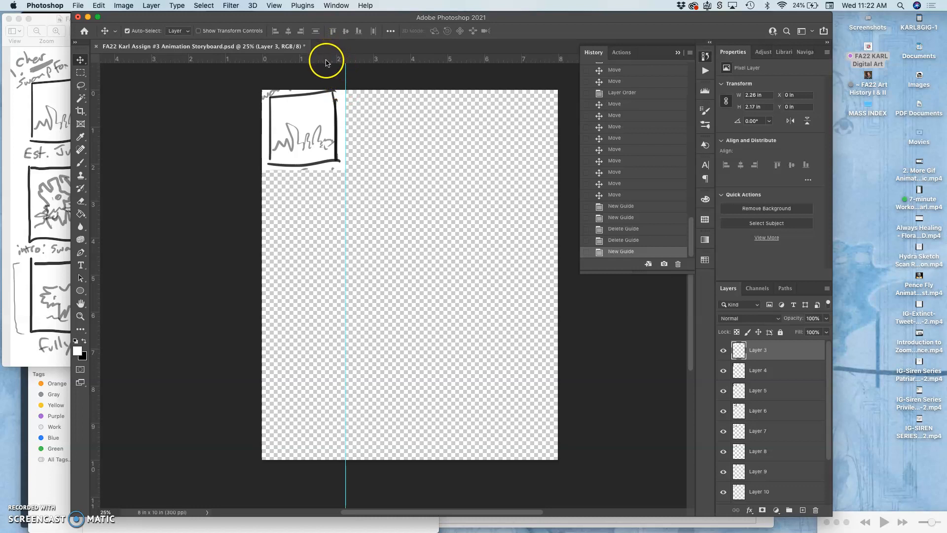
scroll(761, 423, down, 3)
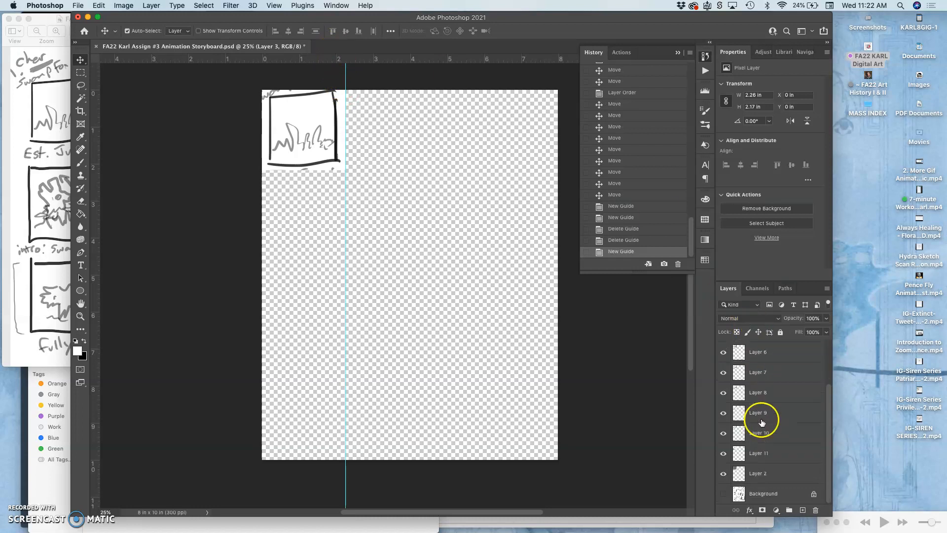
click(723, 494)
click(758, 494)
scroll(762, 420, up, 3)
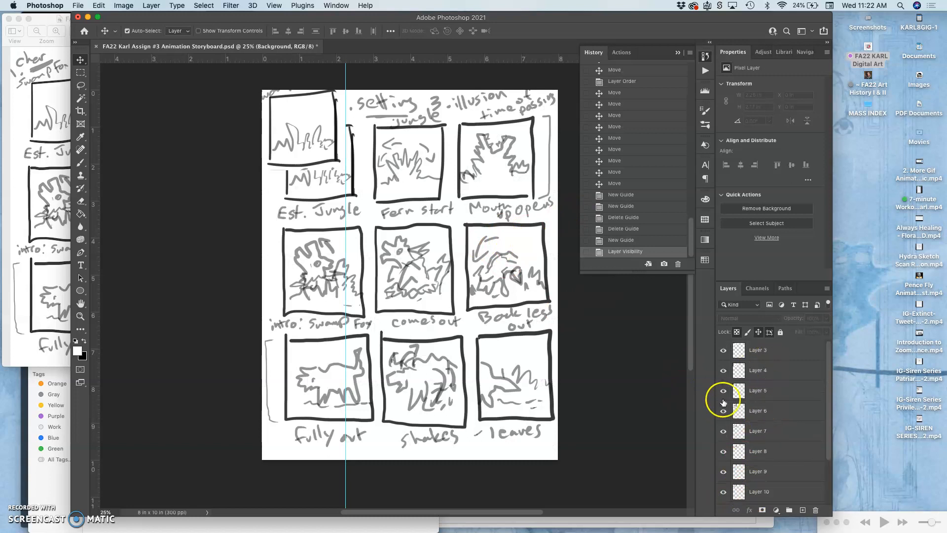
click(754, 350)
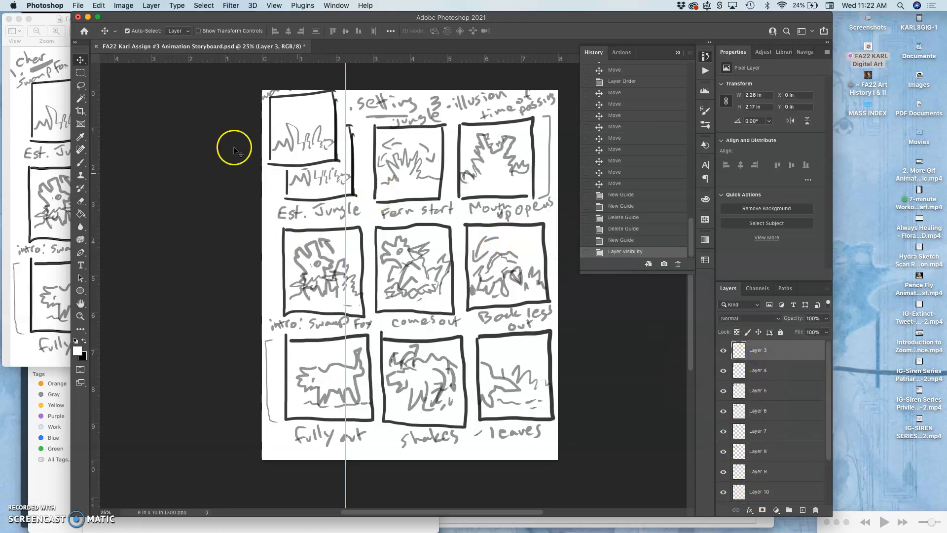
Hide the Background and place a horizontal guide along the bottom edge of the stacked panels
scroll(767, 450, down, 3)
click(723, 494)
drag(289, 58, 285, 170)
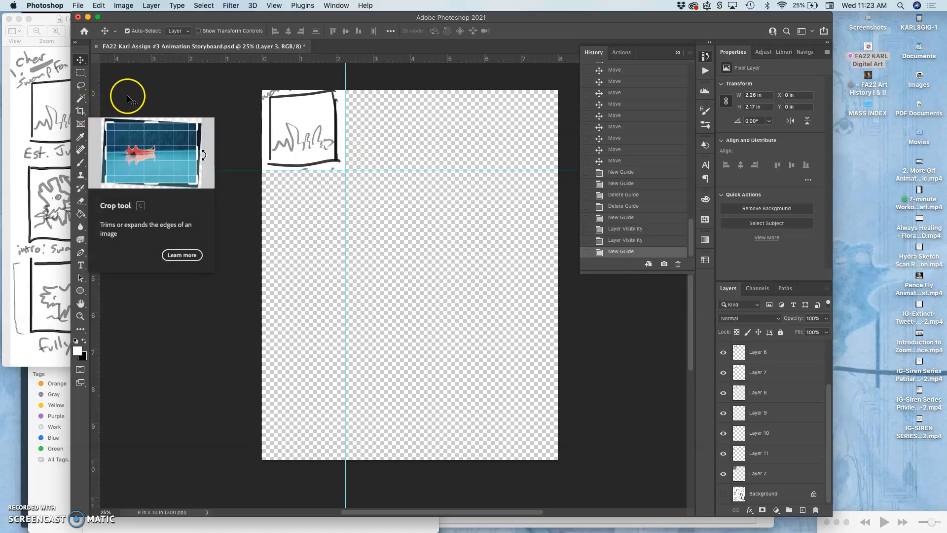
Save the document under a new name in Photoshop format, replacing "Animation Storyboard" in the file name with "Animatic"
click(80, 5)
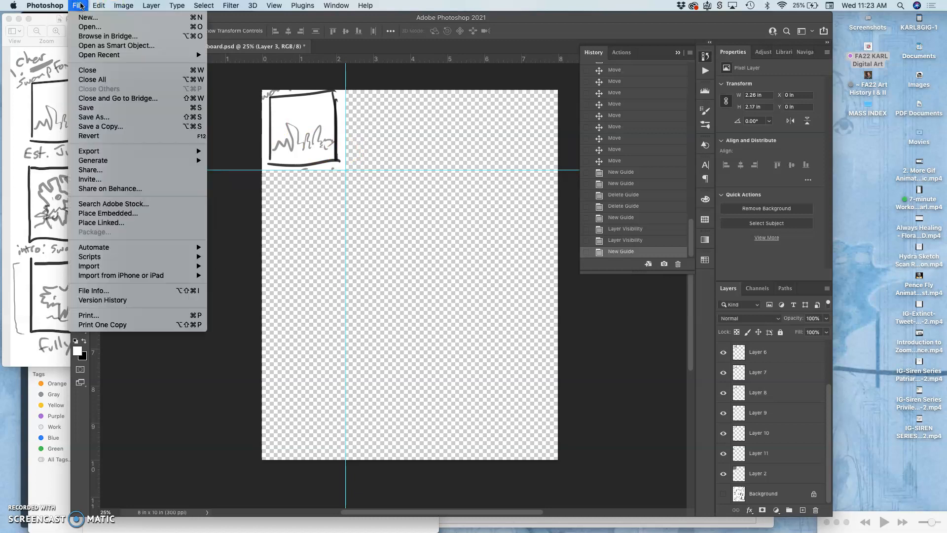
click(101, 117)
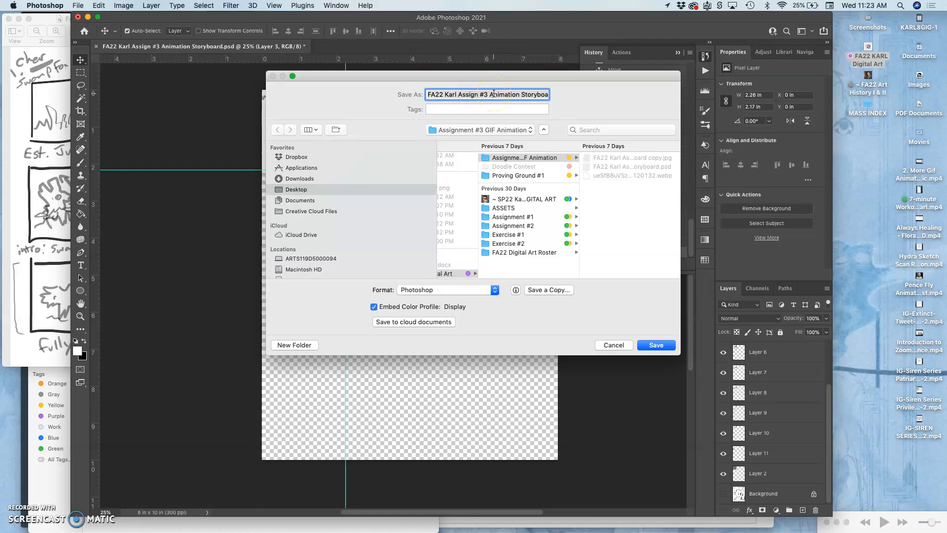
click(523, 93)
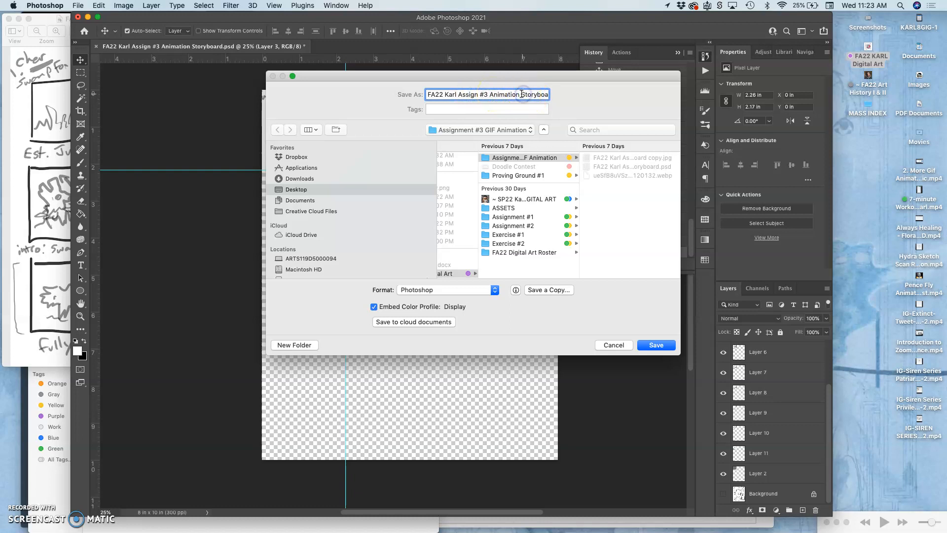
drag(522, 93, 565, 95)
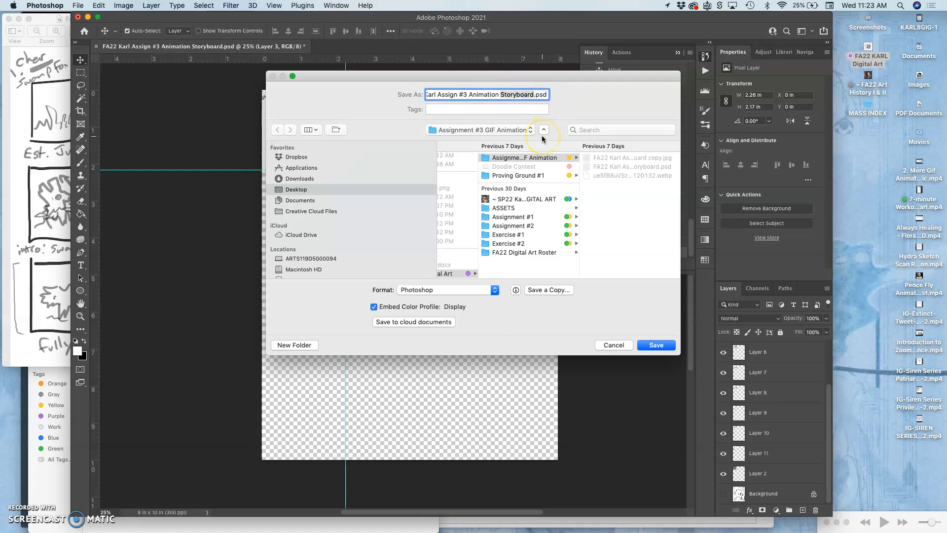
text(Animatic)
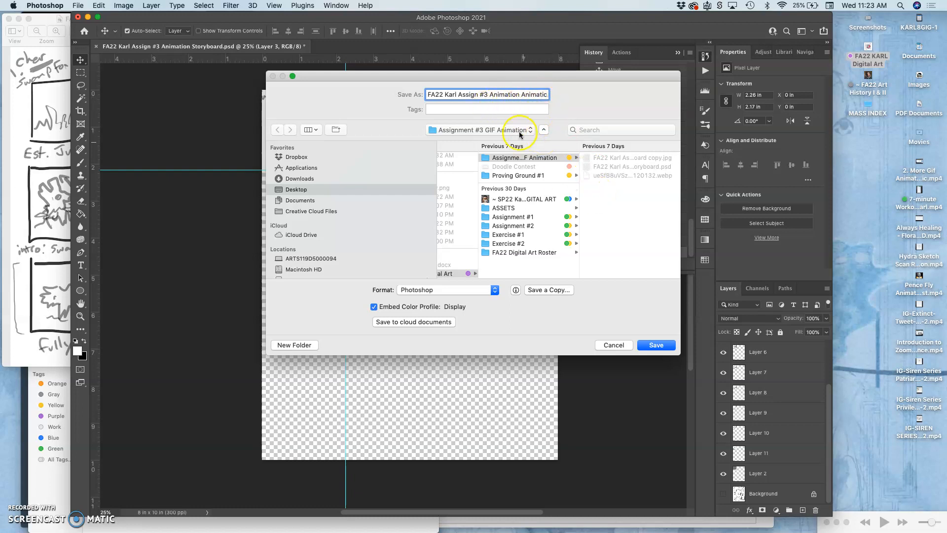
click(521, 94)
click(656, 346)
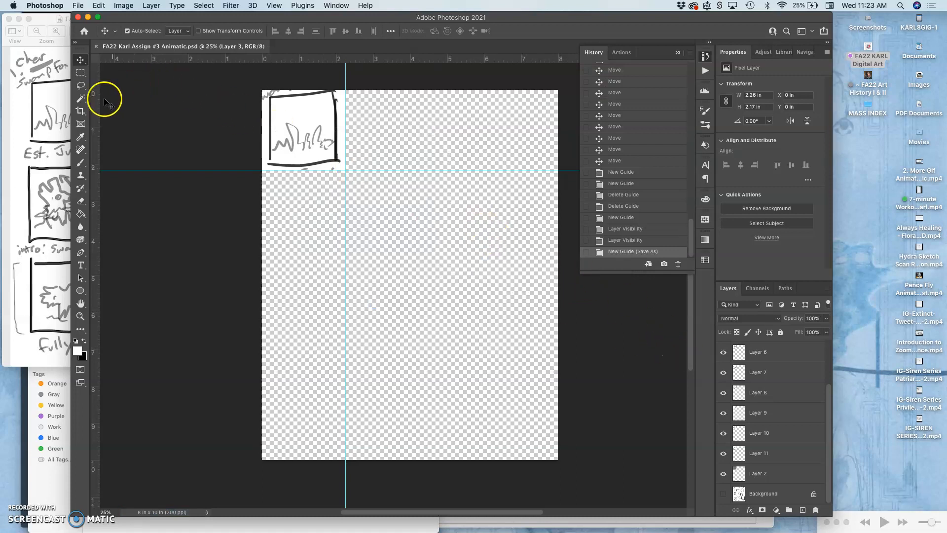
Crop the canvas to the two guides around the stacked panels, at 2.26 in x 2.17 in
click(80, 111)
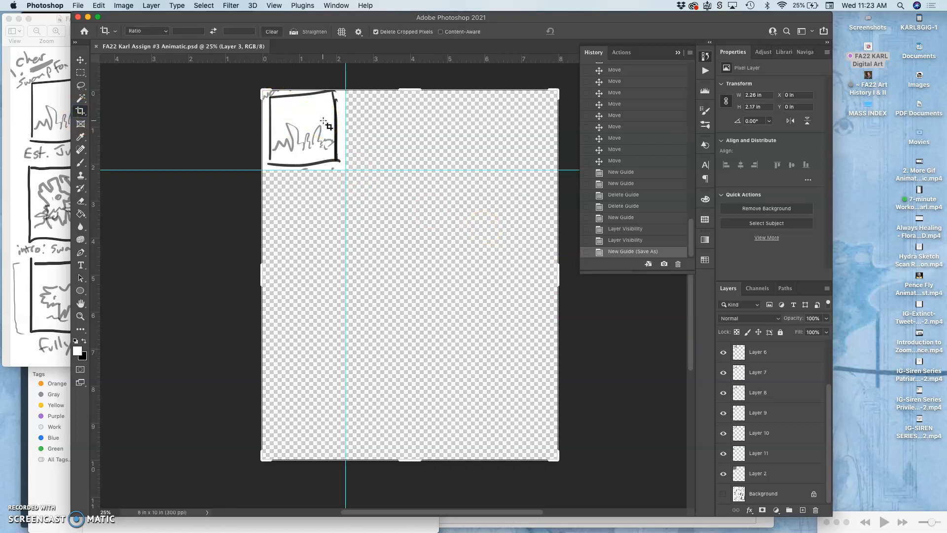
drag(556, 457, 454, 317)
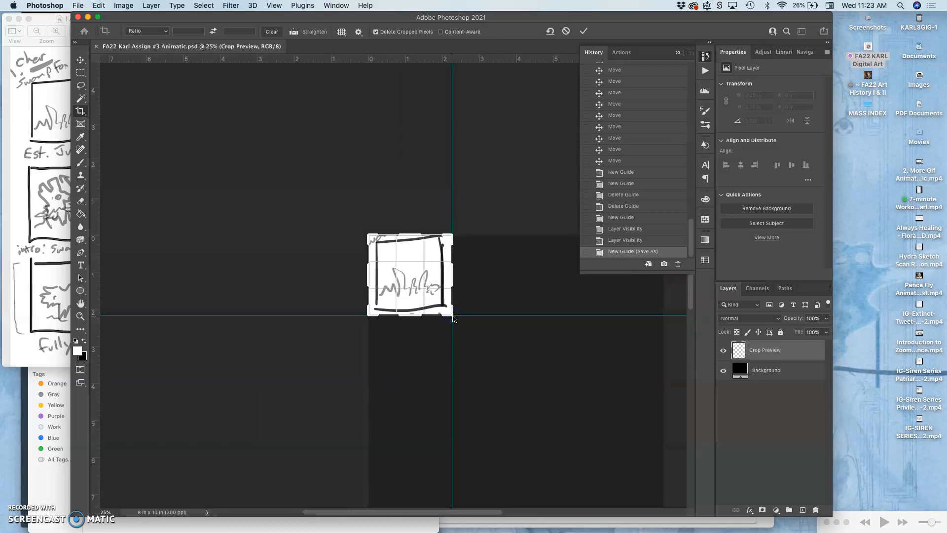
key(Return)
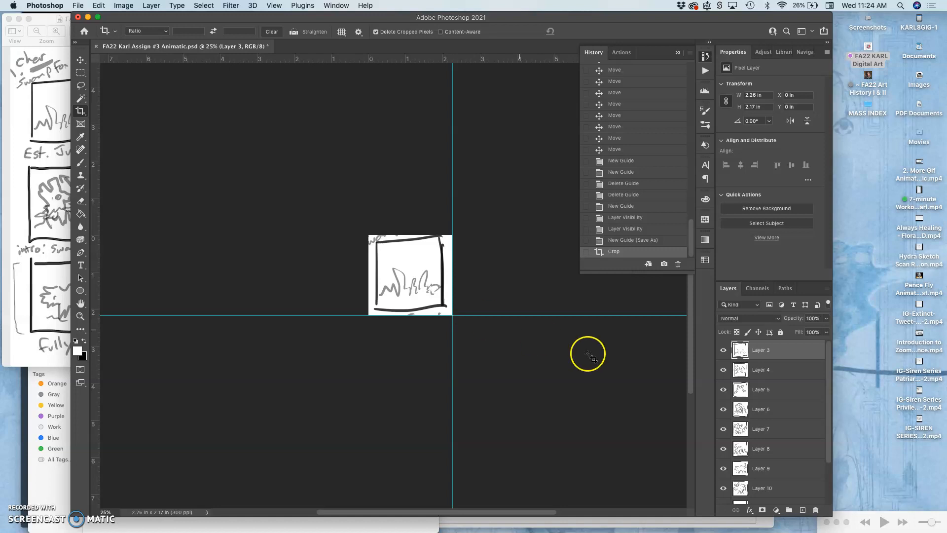
Hide Layers 3 through 11 and Layer 2 one after another to check each cropped panel
key(super+equal)
key(super+equal)
key(super+equal)
click(725, 350)
click(724, 370)
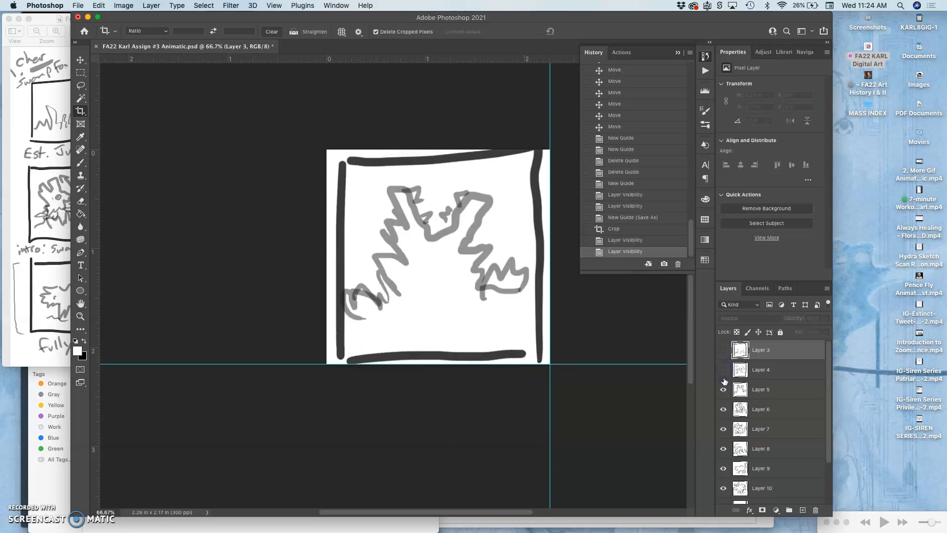
click(722, 389)
click(723, 409)
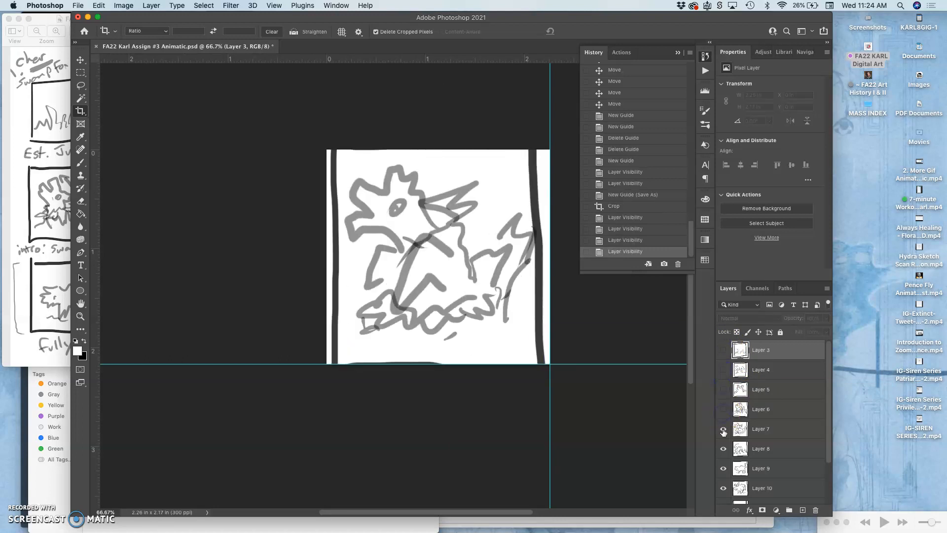
click(724, 429)
click(723, 453)
click(723, 468)
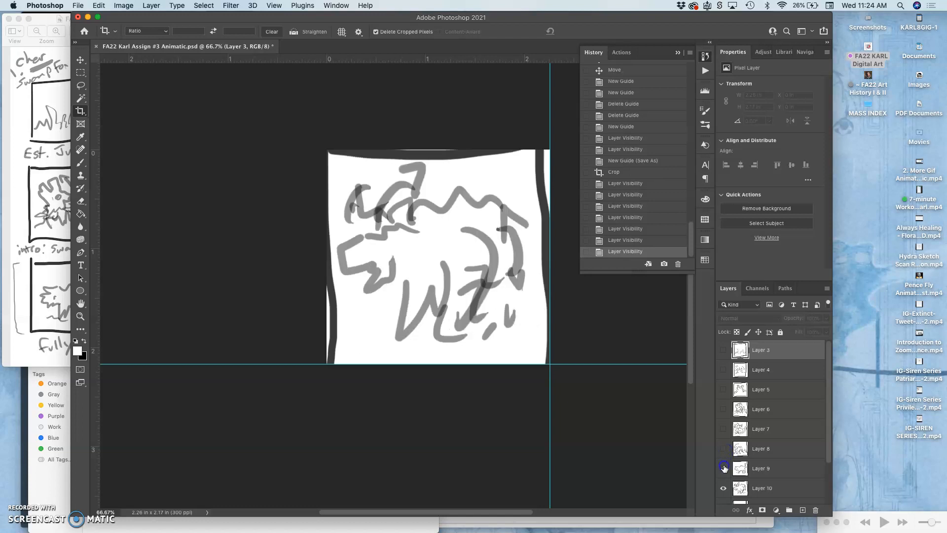
scroll(724, 469, down, 1)
scroll(723, 469, down, 2)
click(721, 434)
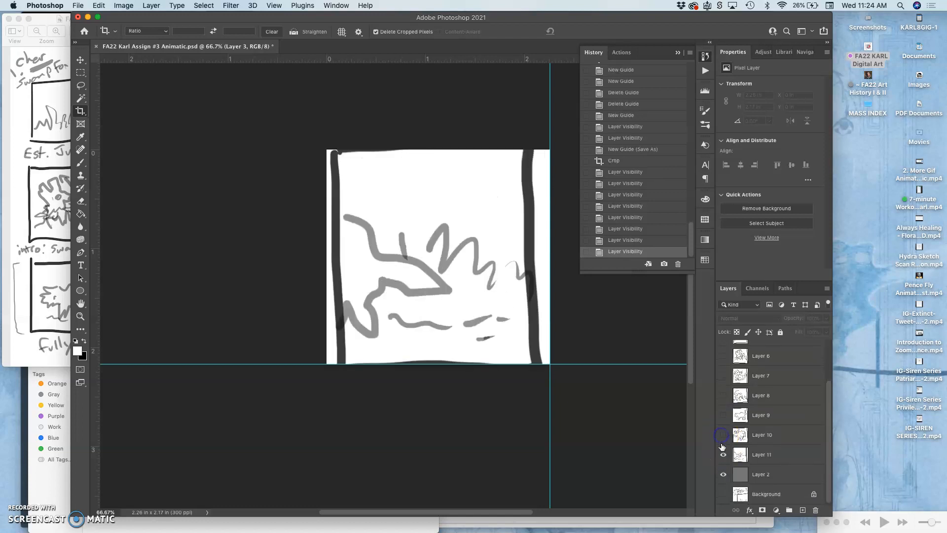
click(722, 452)
click(723, 474)
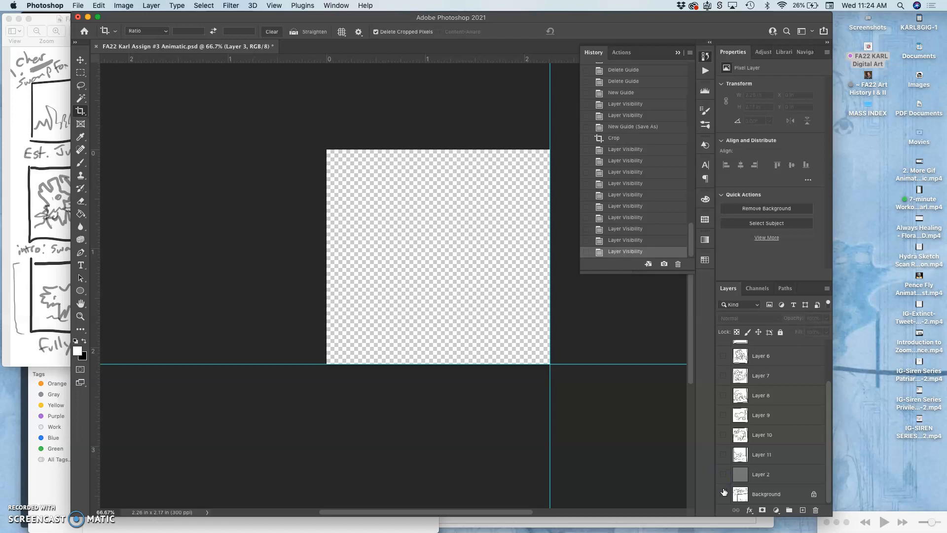
Make the panel layers visible again one after another, from Layer 3 down to Layer 10
scroll(724, 492, up, 3)
click(723, 350)
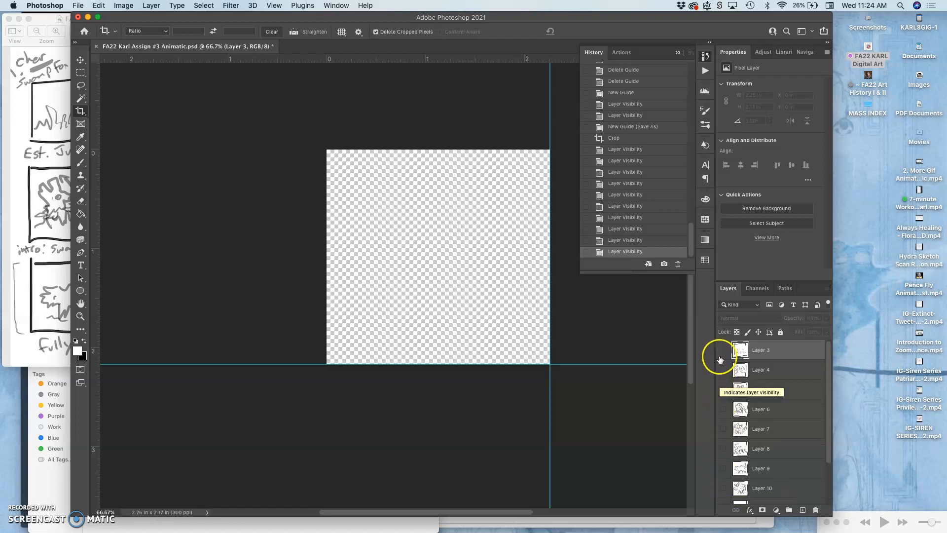
click(724, 370)
click(724, 390)
click(724, 408)
click(724, 429)
click(723, 449)
click(724, 468)
click(723, 488)
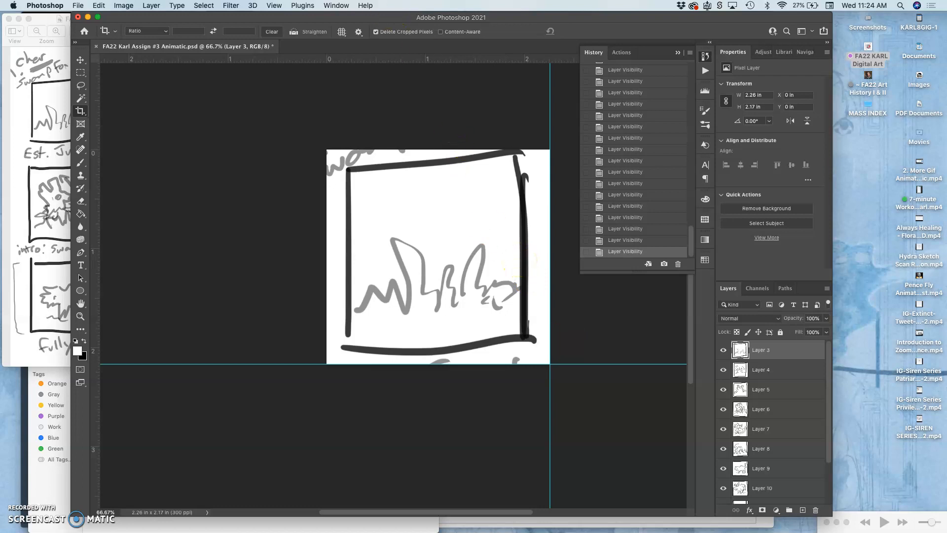
Open the Timeline and create a frame animation
click(338, 6)
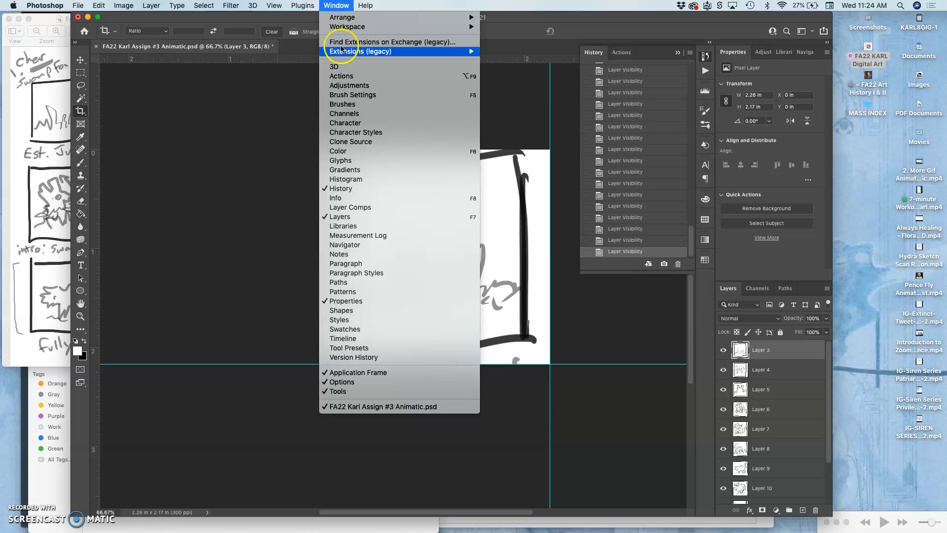
click(337, 340)
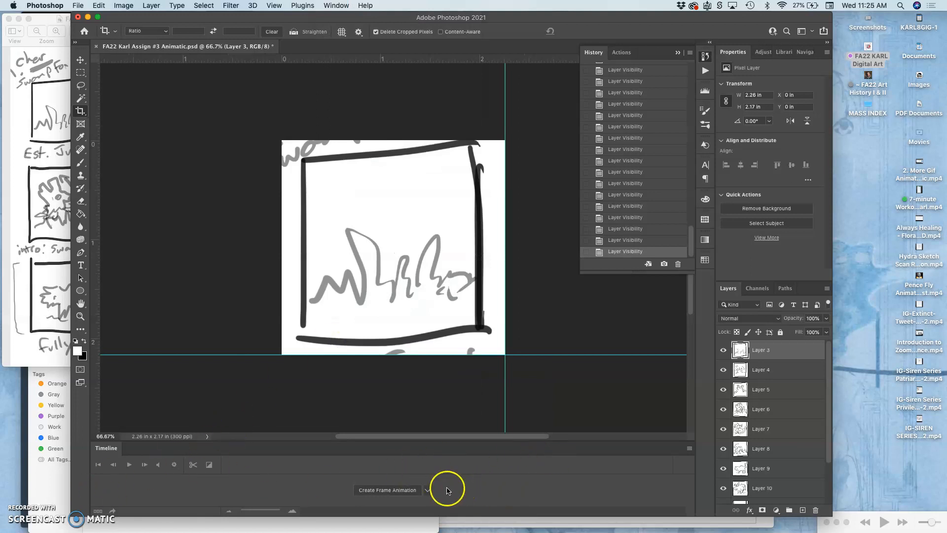
click(394, 490)
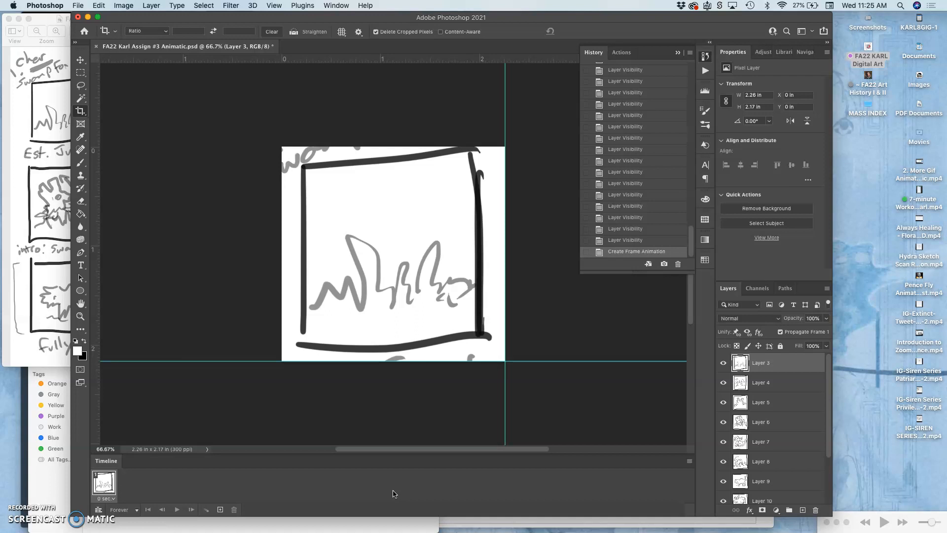
Make animation frames from the layers
click(689, 462)
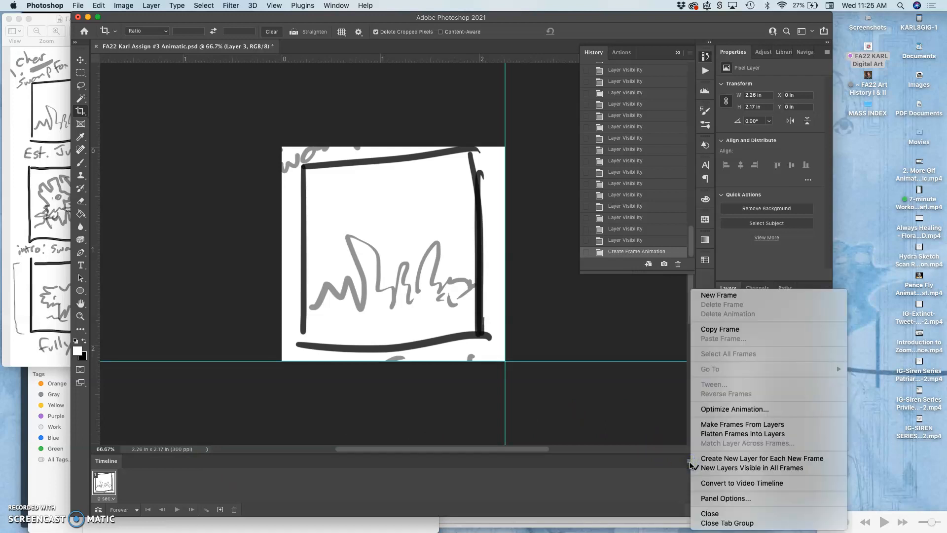
click(717, 430)
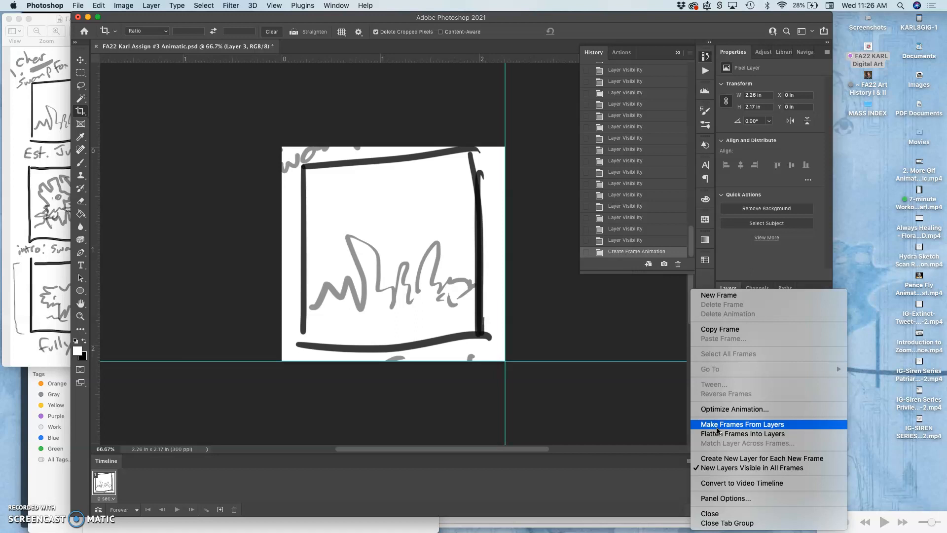
click(718, 427)
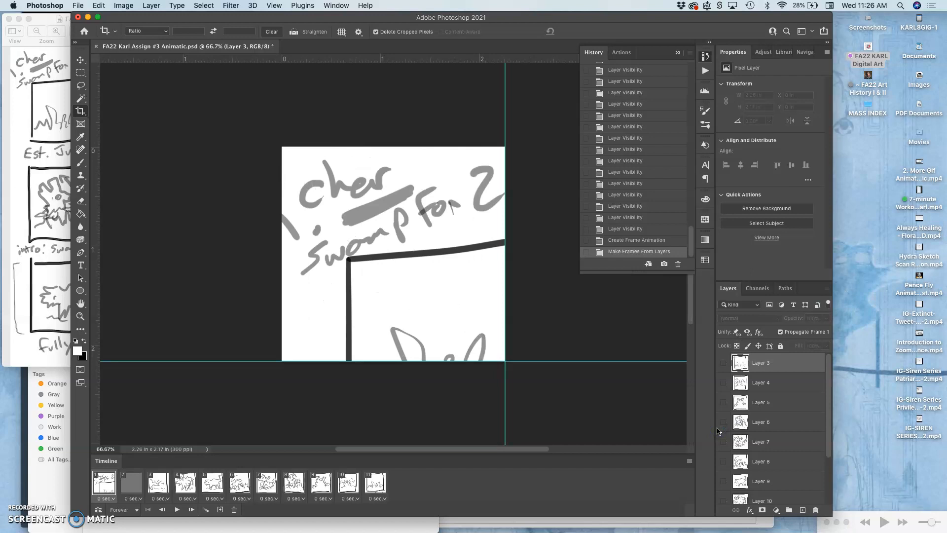
Check the first two animation frames and delete the plain gray frame 2
scroll(779, 396, down, 3)
scroll(779, 395, up, 1)
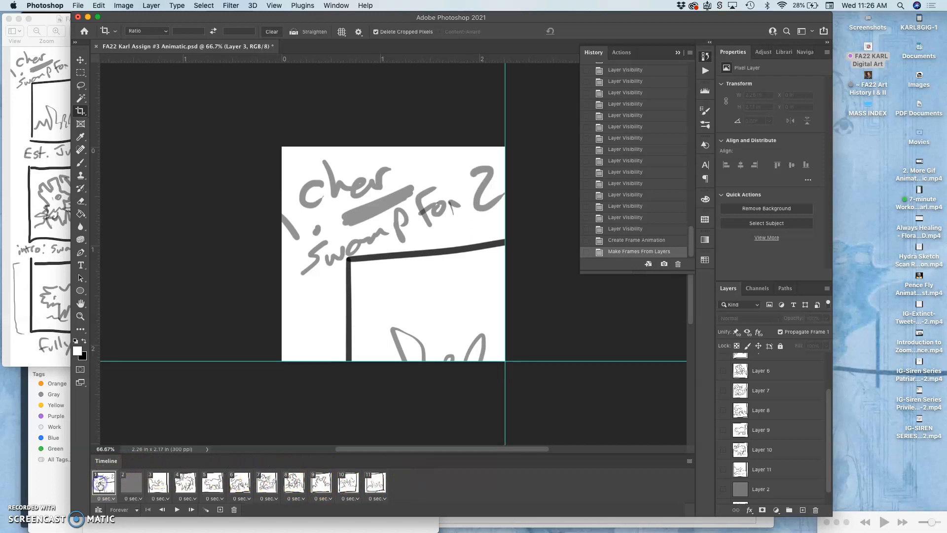
click(133, 489)
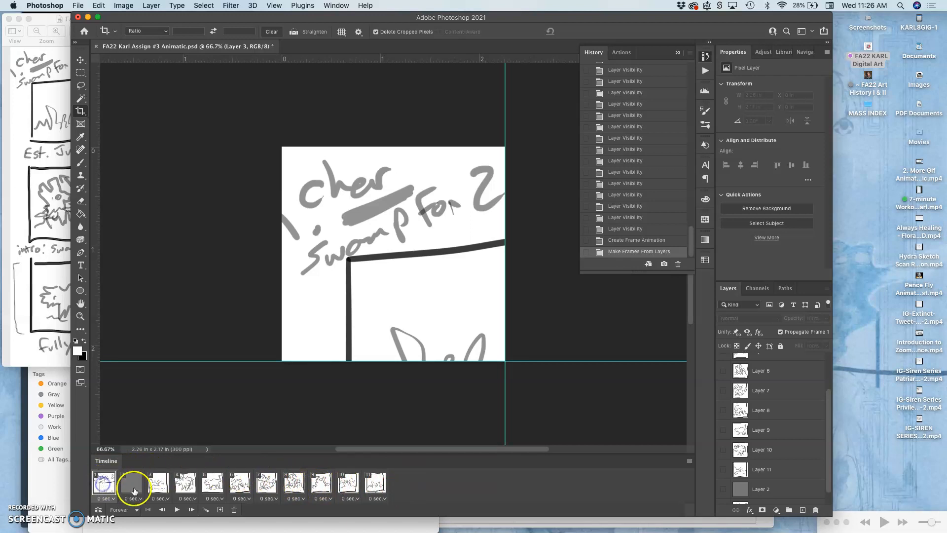
click(108, 484)
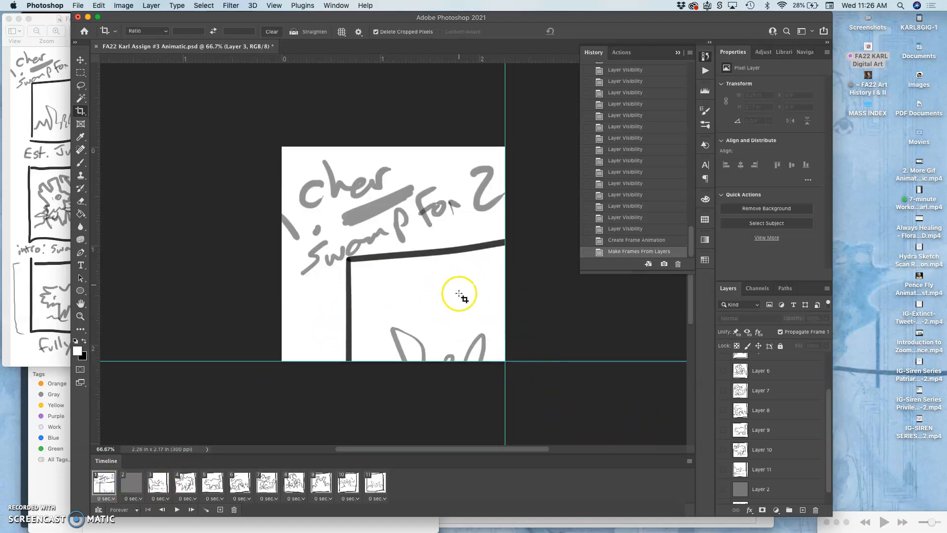
click(140, 481)
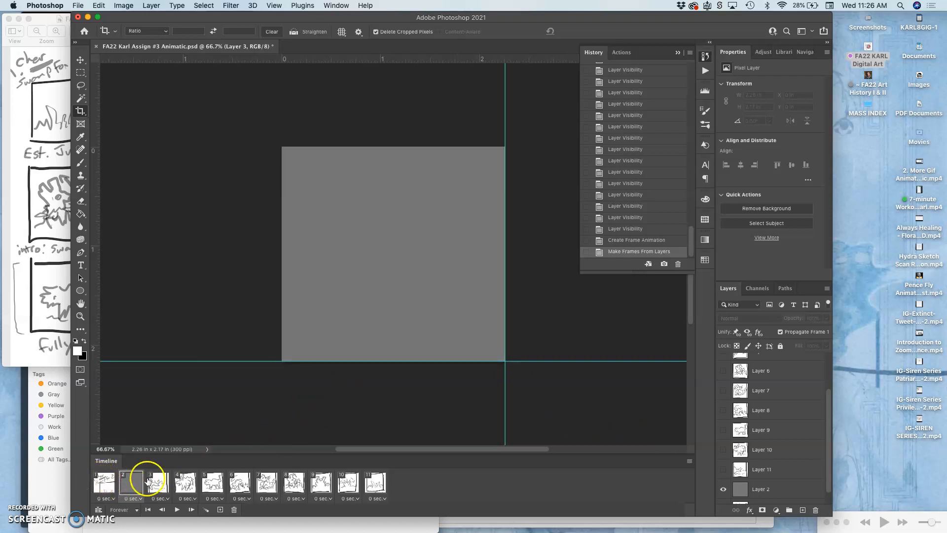
drag(133, 483, 233, 508)
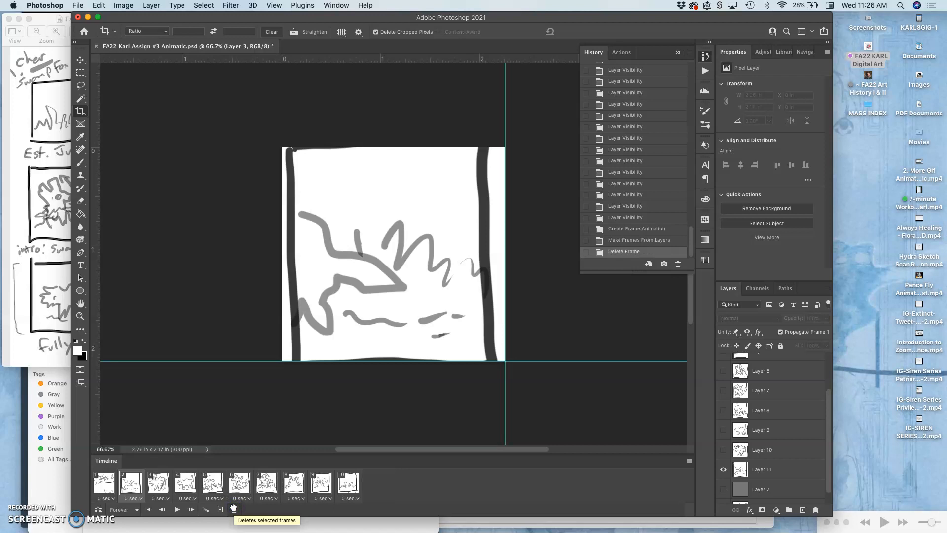
Try to delete the first frame, which shows the Background, and undo the deletion
click(104, 482)
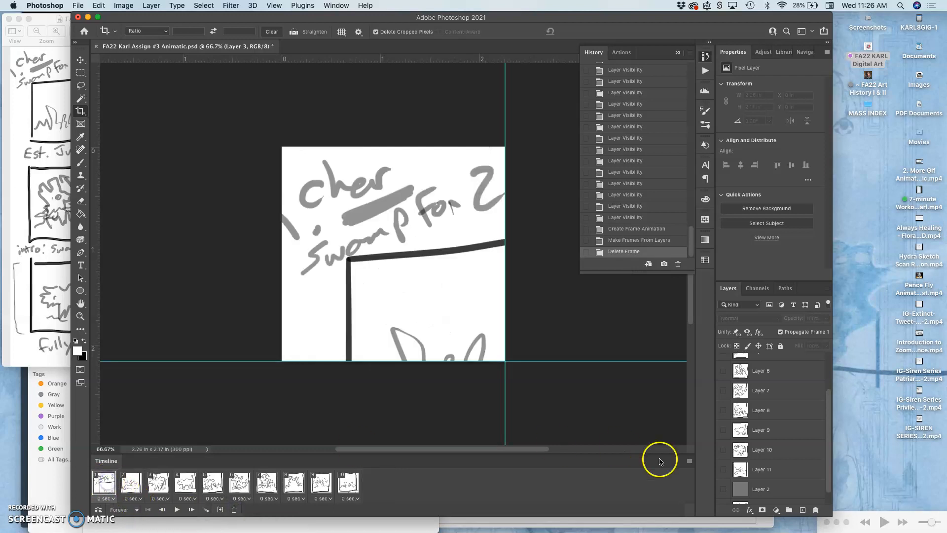
scroll(761, 446, down, 2)
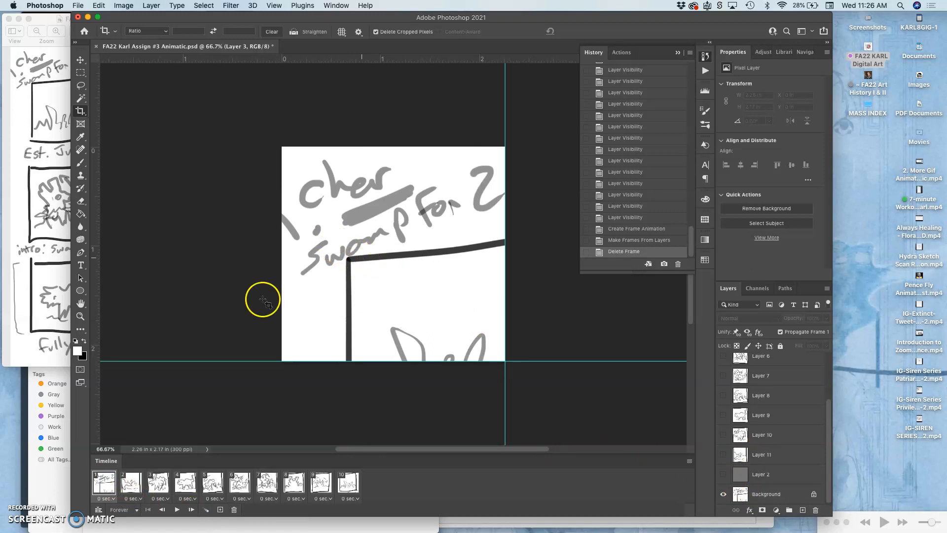
key(Delete)
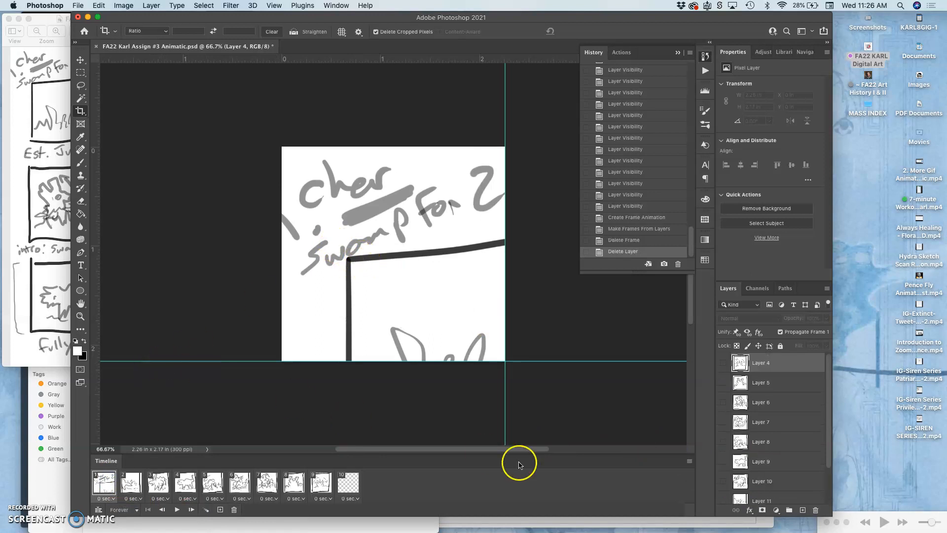
scroll(735, 435, down, 2)
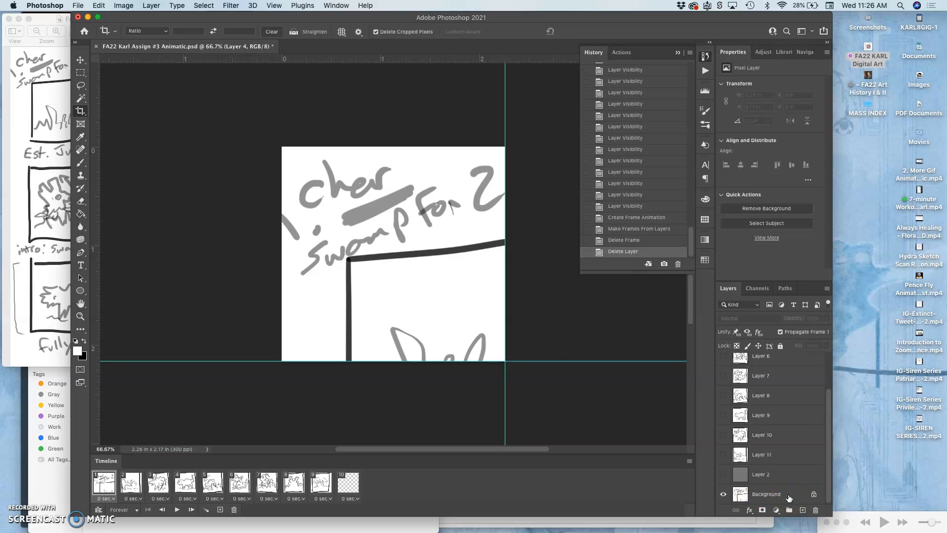
key(super+z)
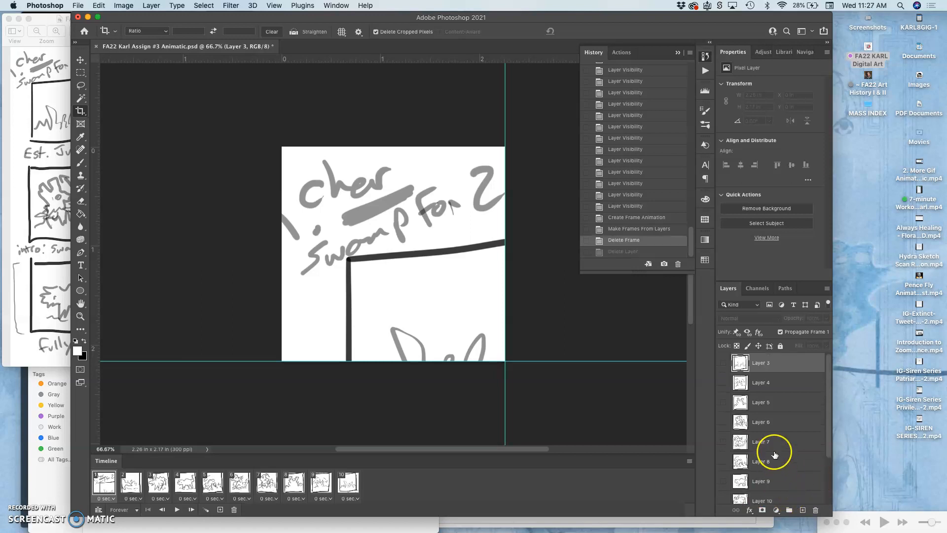
Delete the first frame showing the Background from the animation, and look through the first remaining panel frames up to frame 3
click(105, 485)
click(129, 483)
mouse_move(103, 483)
mouse_down()
mouse_move(150, 486)
mouse_move(236, 519)
mouse_move(234, 510)
mouse_up()
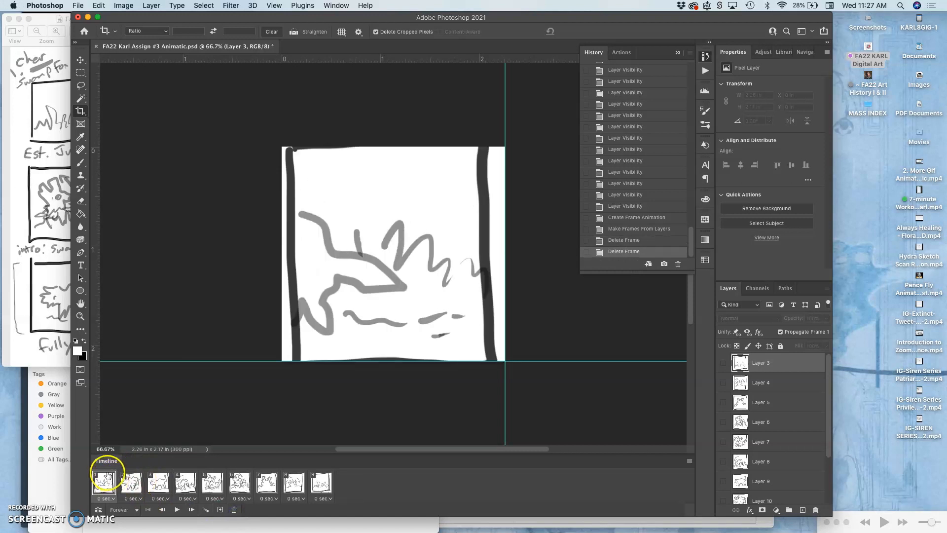
click(131, 484)
click(165, 486)
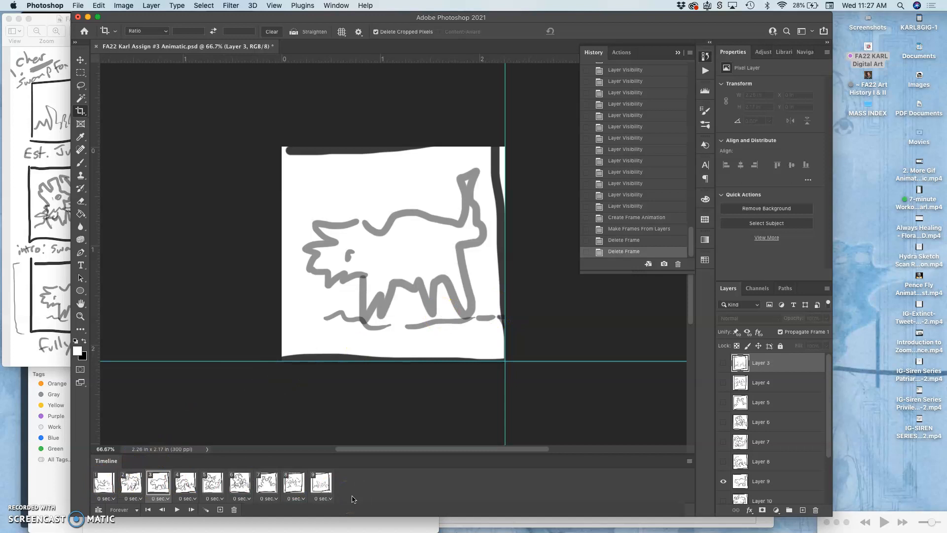
Turn on the visibility of Layers 3 through 8 in frame 3 of the animation
click(724, 363)
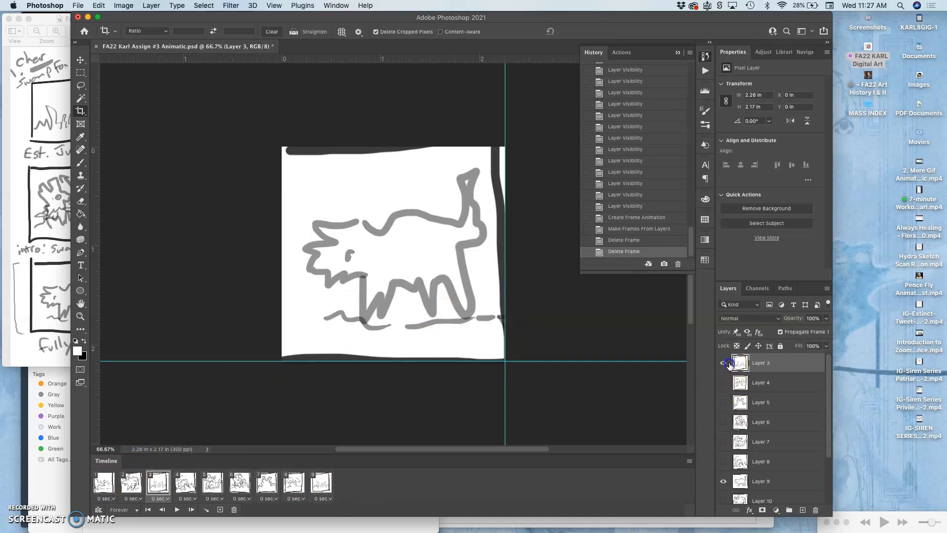
click(723, 382)
click(723, 402)
click(722, 422)
click(722, 443)
click(721, 462)
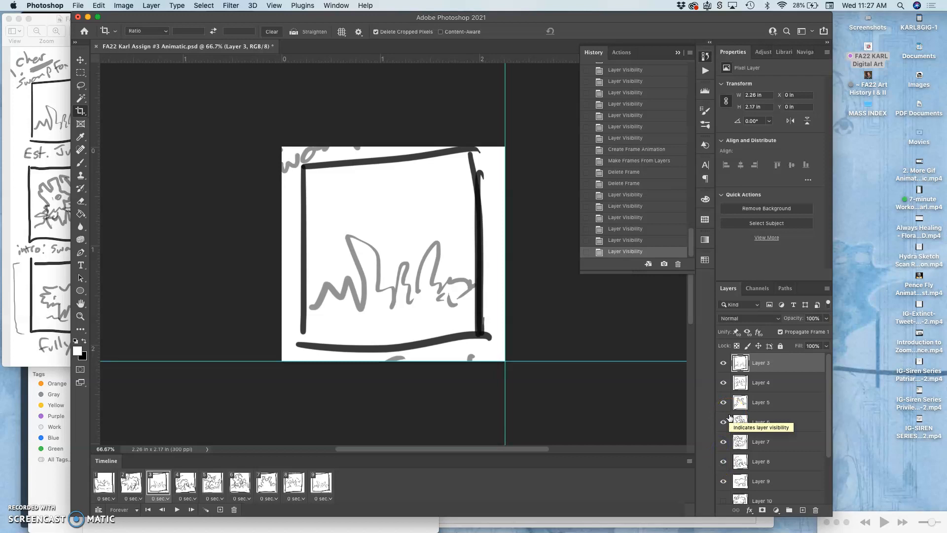
Hide Layer 3 in frame 3 to check the panel beneath it, and show Layer 3 again
click(723, 363)
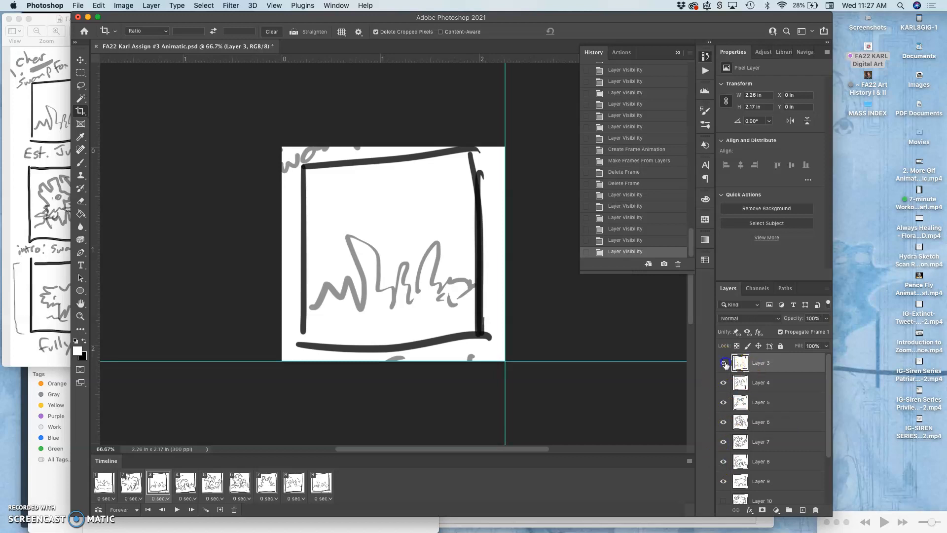
click(724, 382)
click(724, 381)
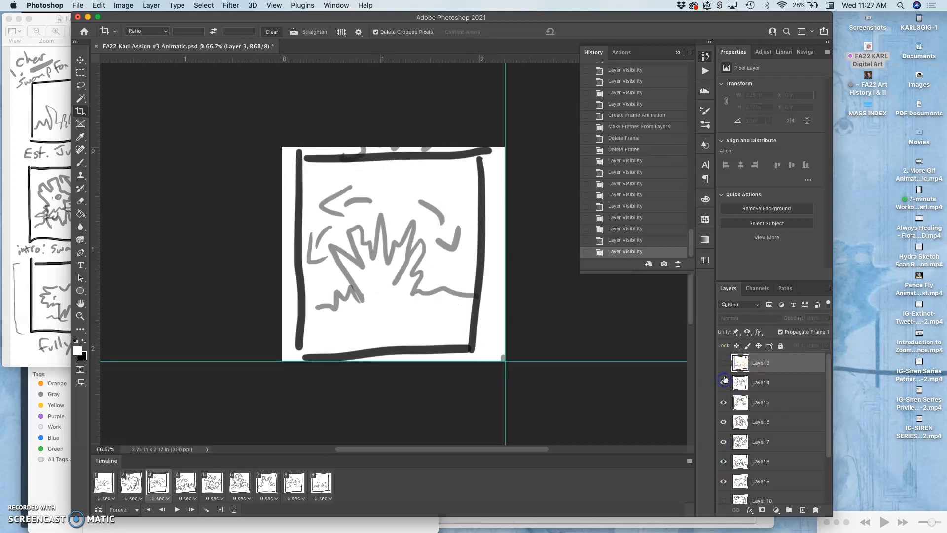
click(724, 363)
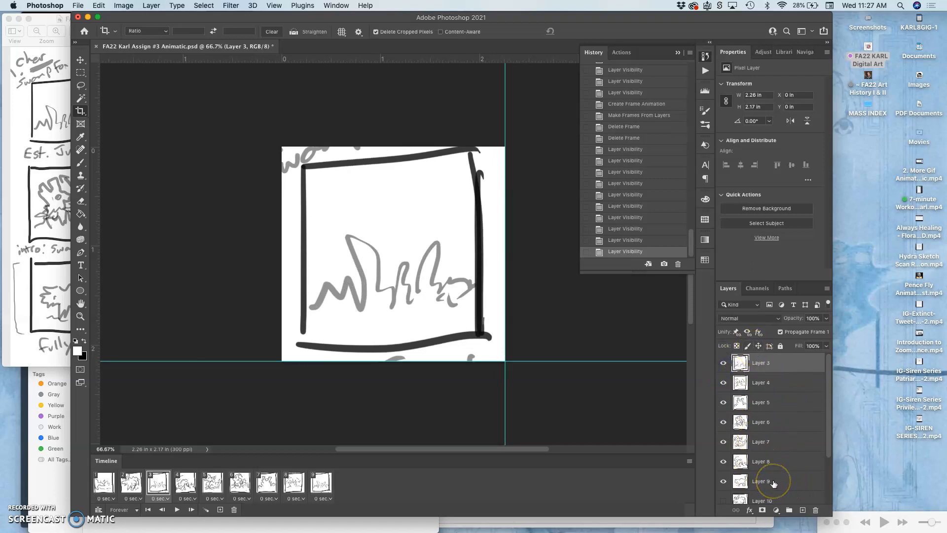
Select all nine animation frames, reverse their order, and preview the animation
click(104, 479)
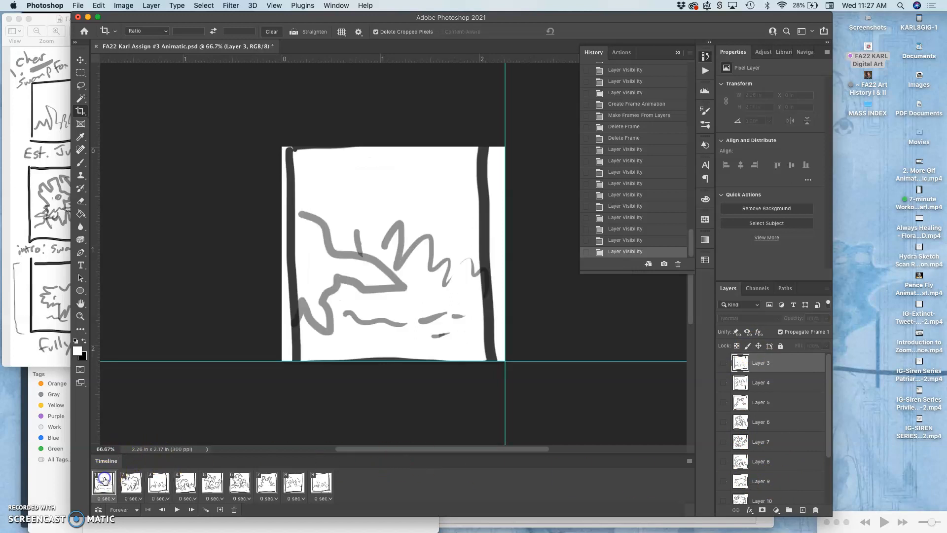
shift+click(323, 483)
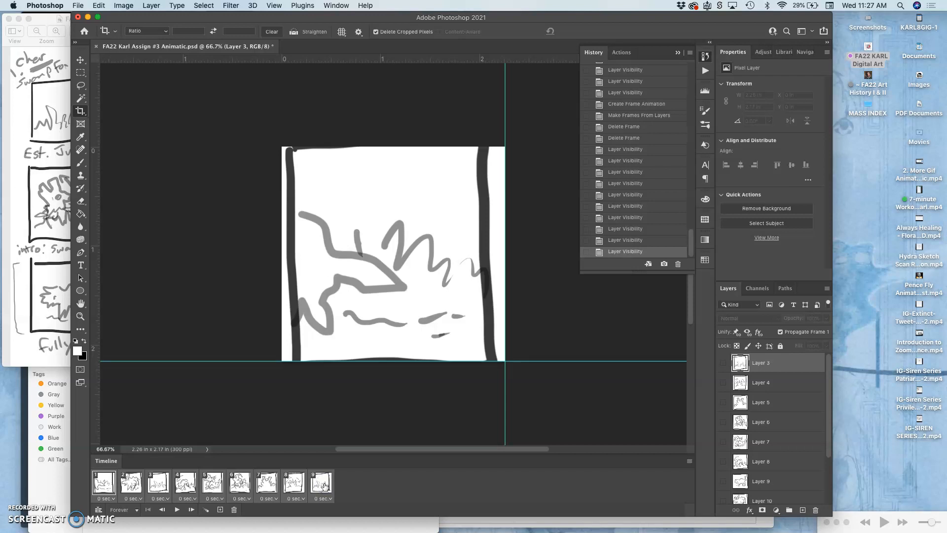
click(689, 462)
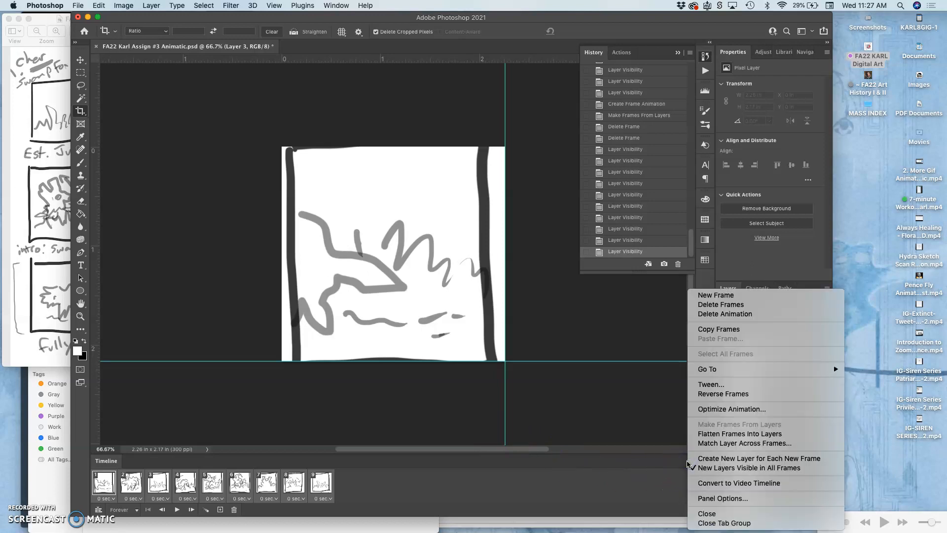
click(727, 394)
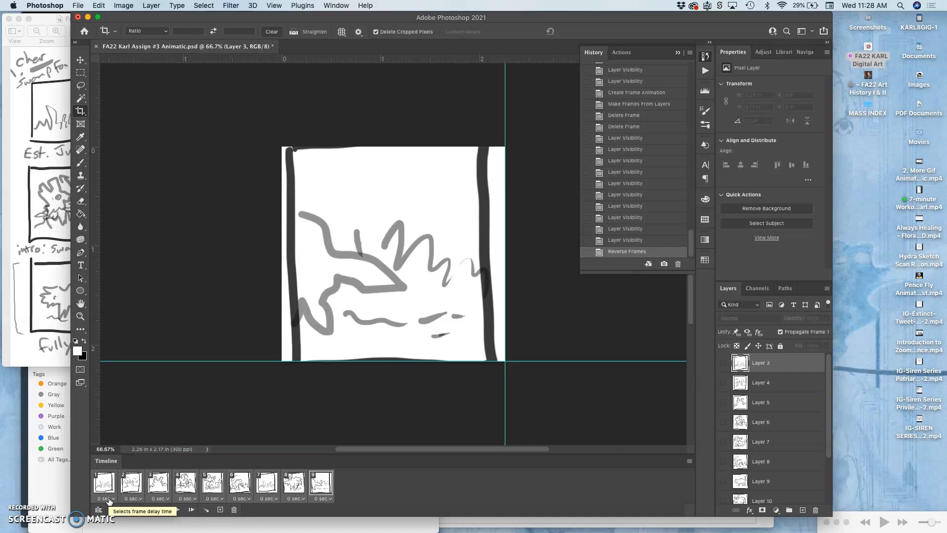
click(177, 510)
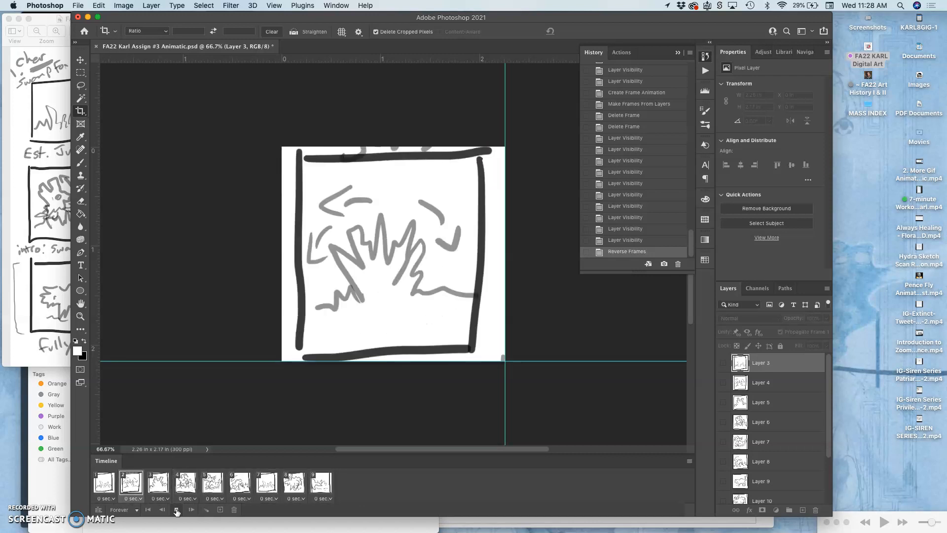
click(176, 510)
Select all nine frames and set their frame delay to 0.3 seconds
click(118, 484)
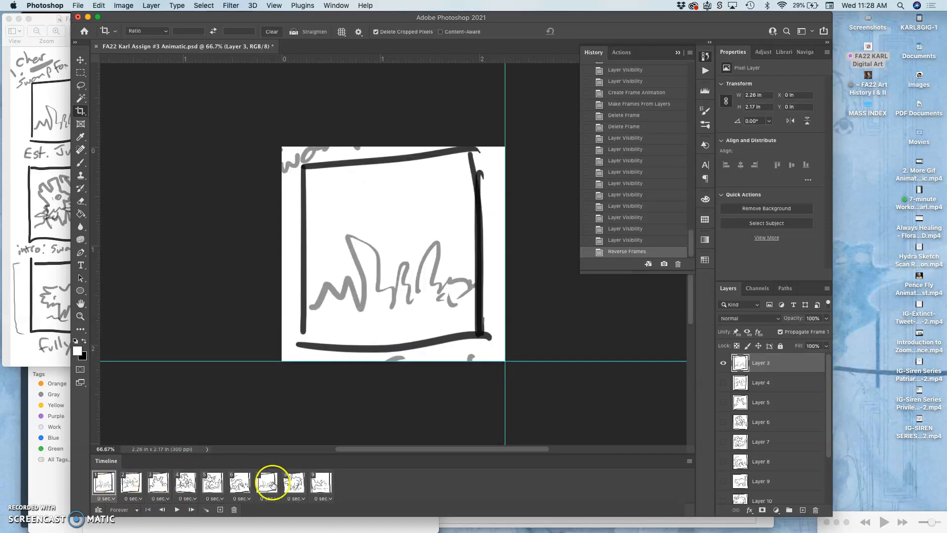
shift+click(323, 486)
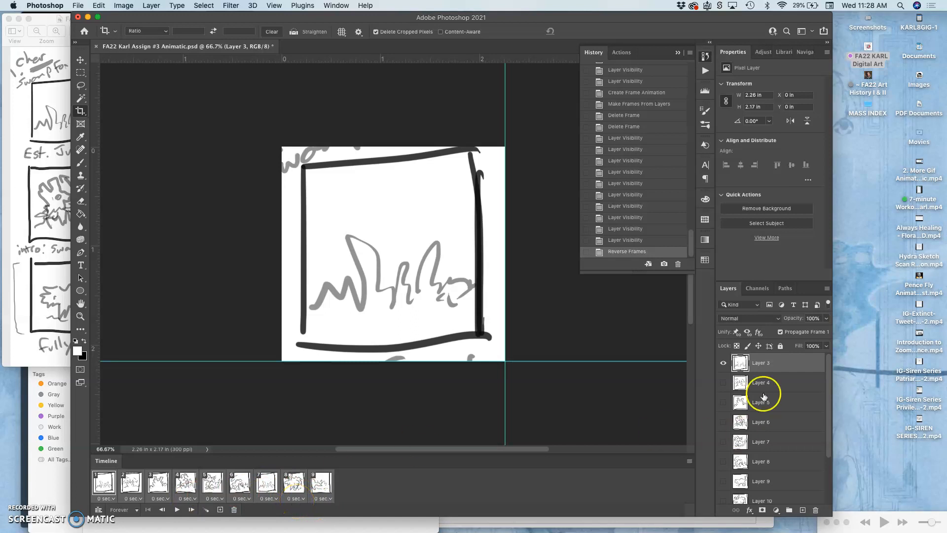
scroll(813, 390, down, 3)
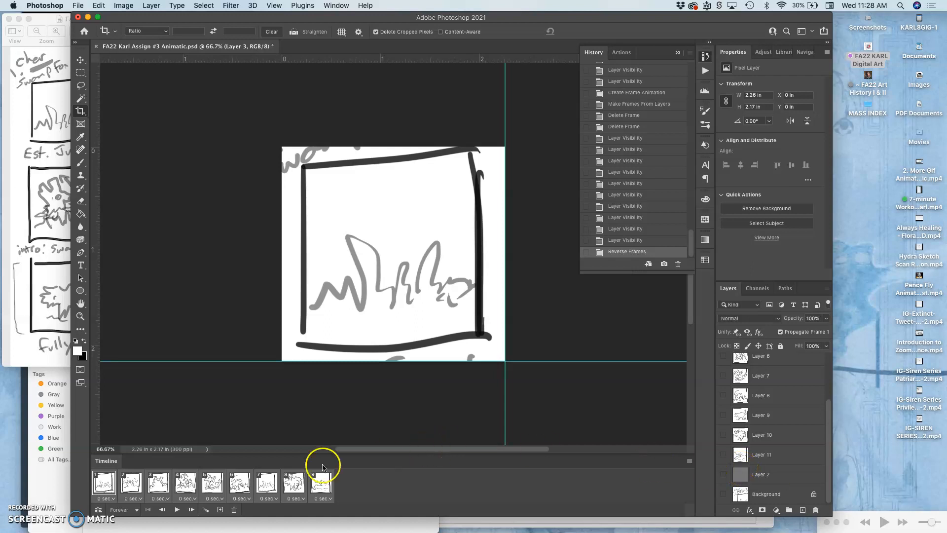
click(101, 499)
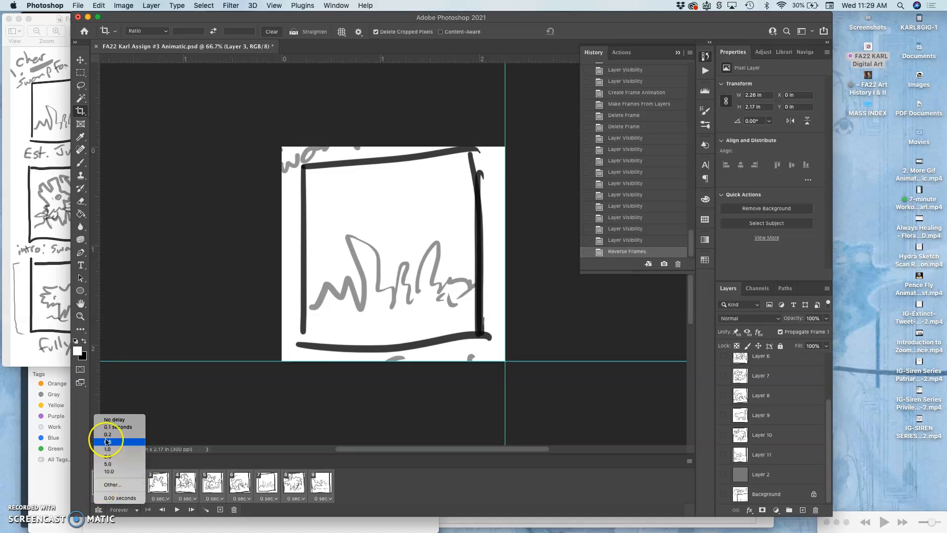
click(110, 485)
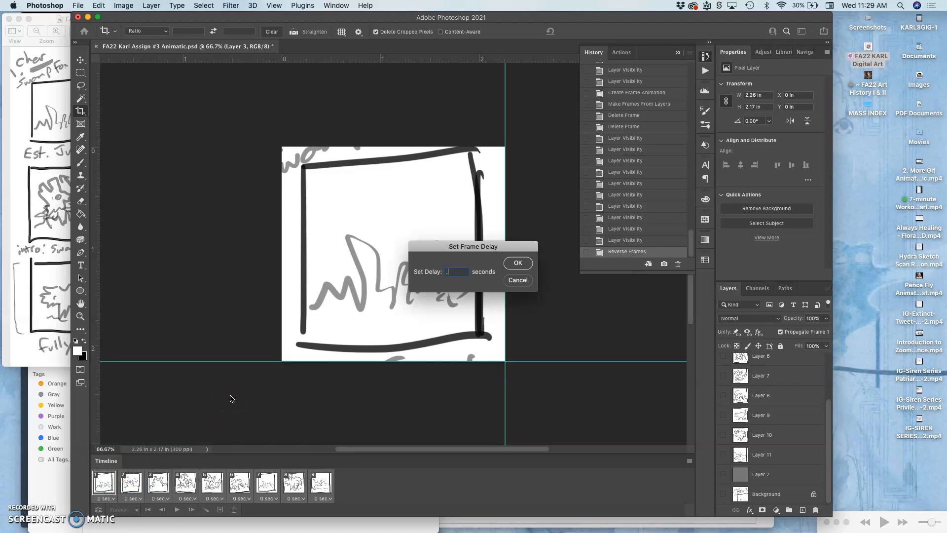
click(518, 263)
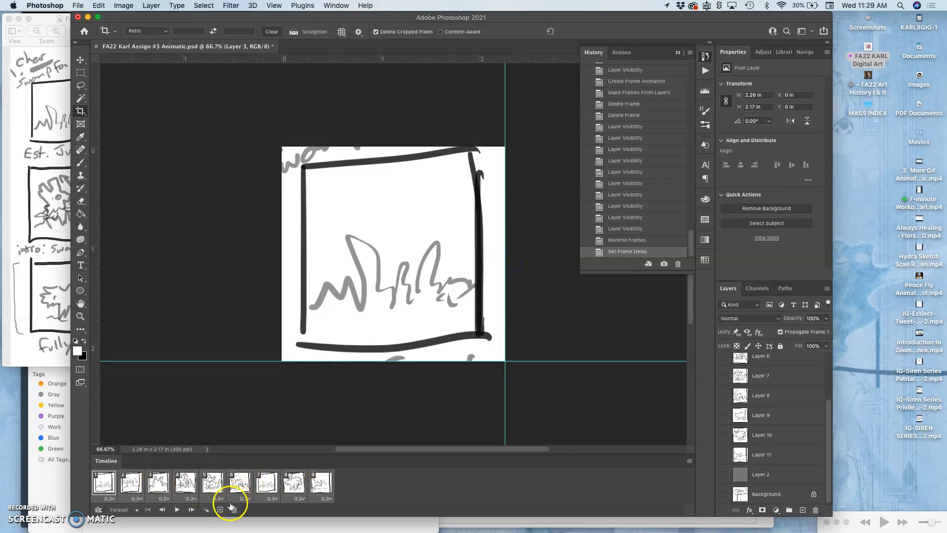
Check the looping options, keep the animation looping Forever, and play it to preview the timing
click(119, 510)
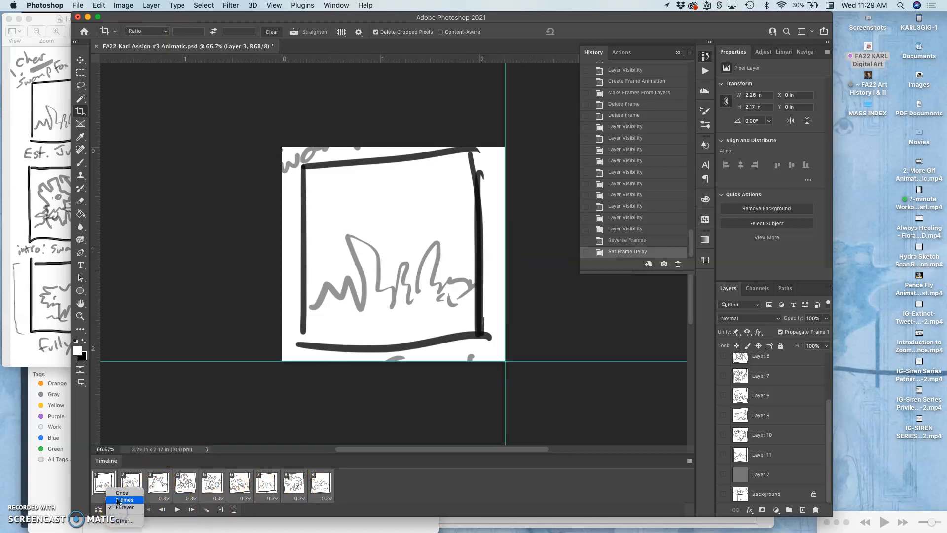
click(124, 500)
click(126, 508)
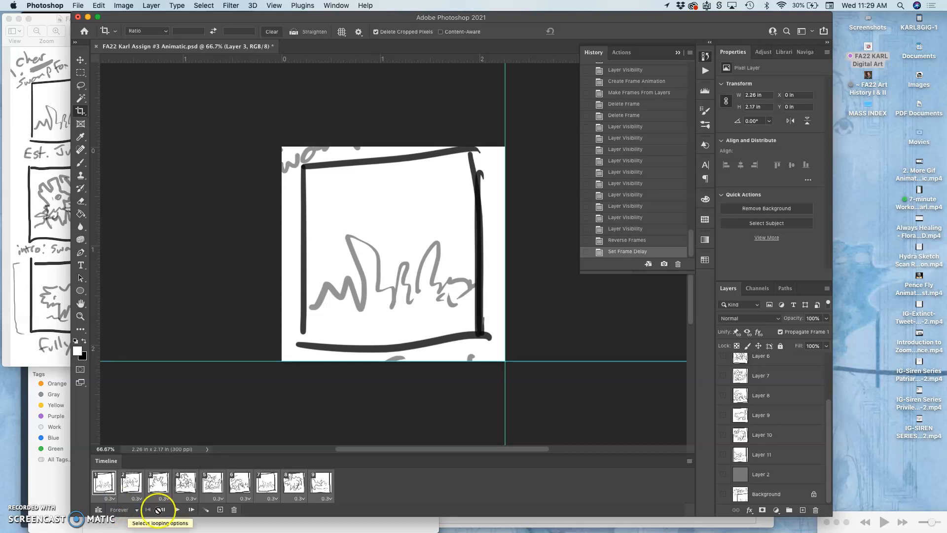
click(178, 510)
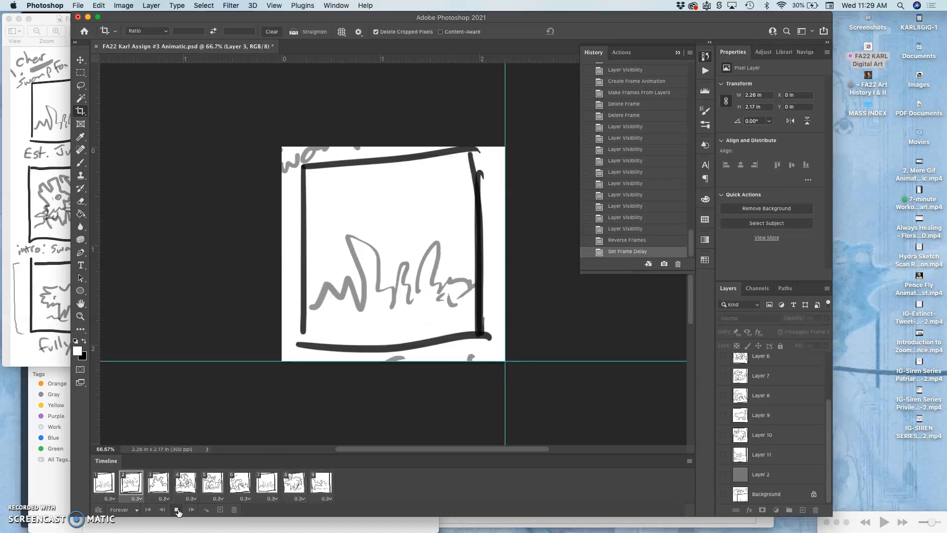
click(177, 509)
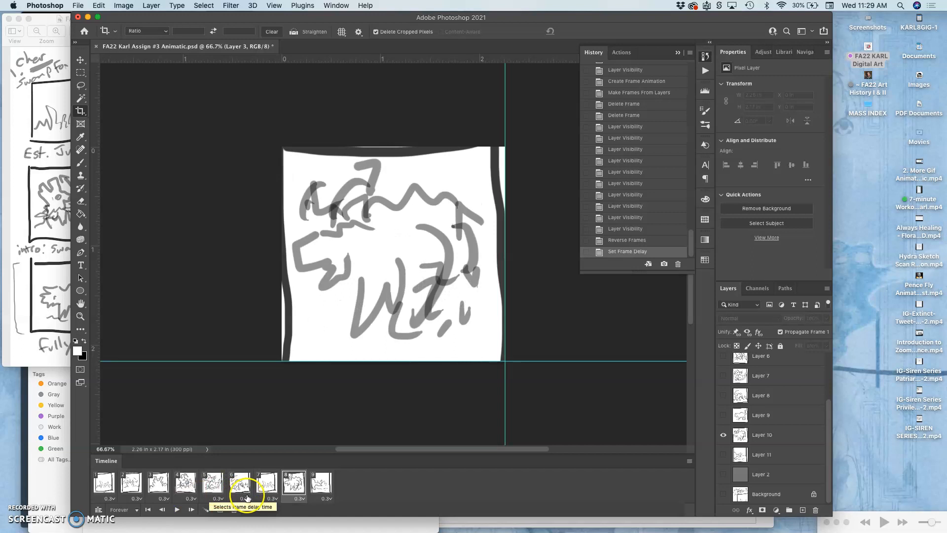
Examine which layers are visible in frame 7, comparing it with frames 1, 6 and 8
click(266, 486)
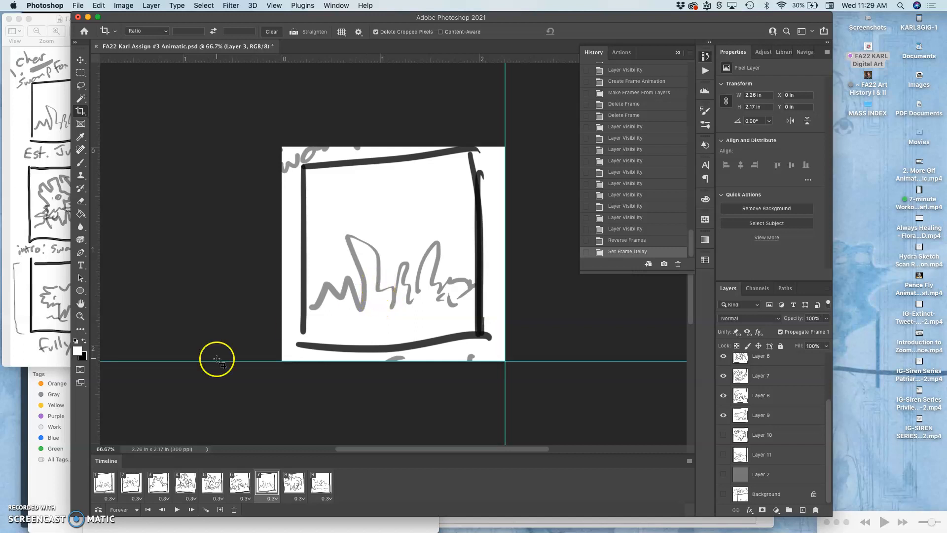
click(102, 487)
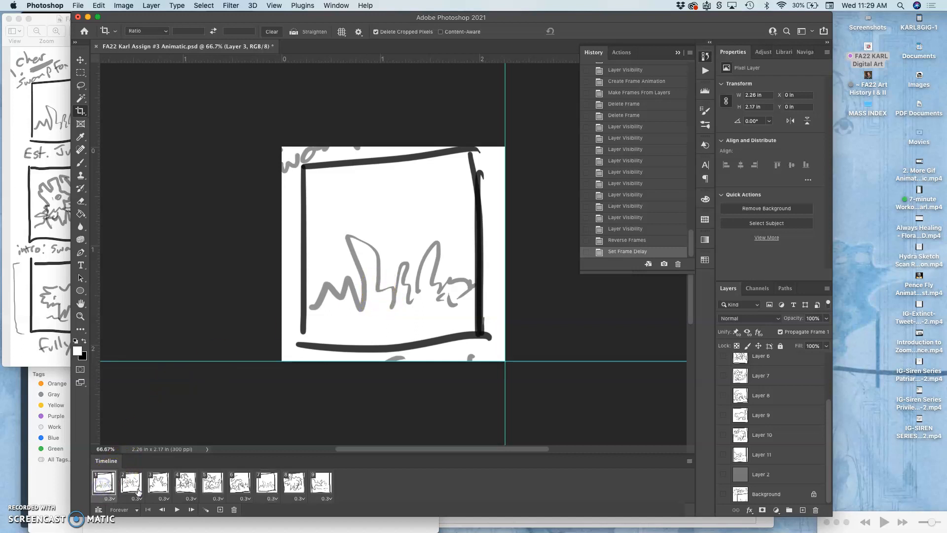
click(267, 484)
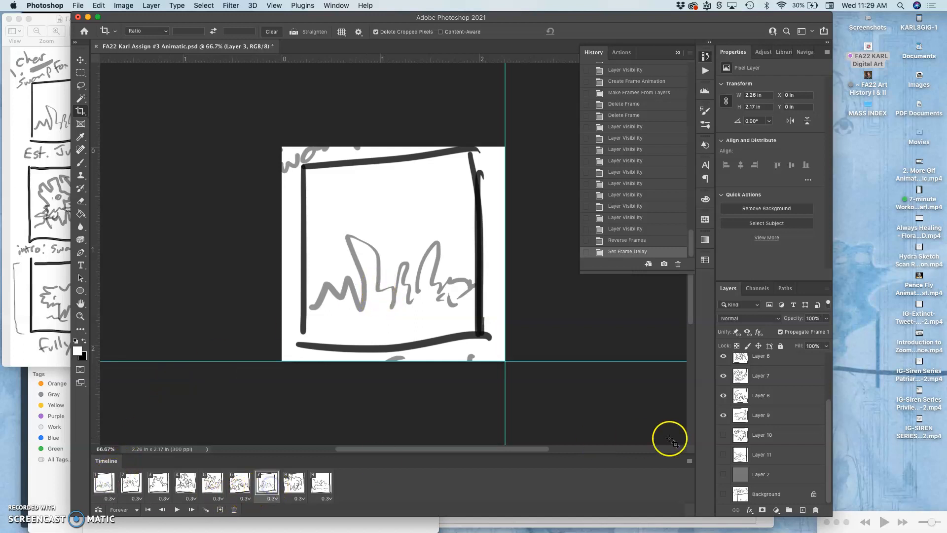
scroll(770, 434, up, 3)
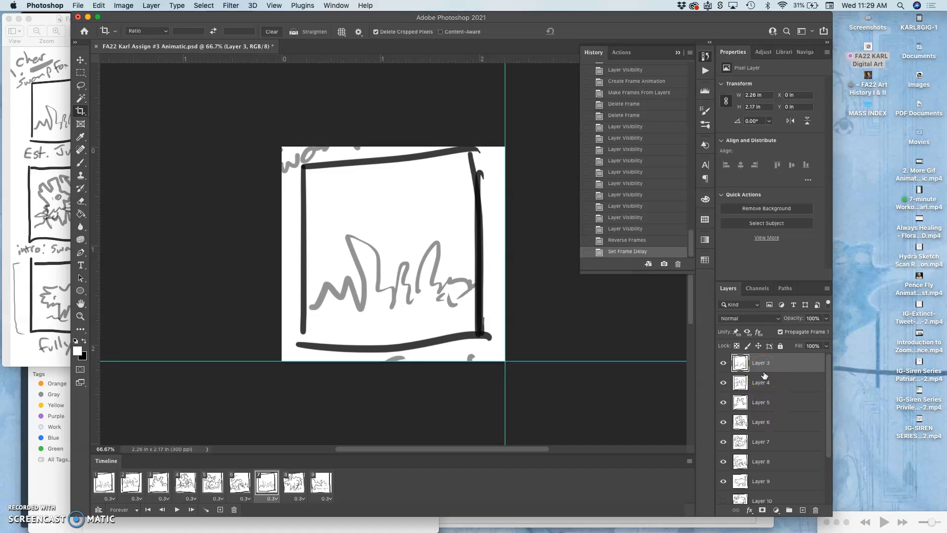
click(240, 486)
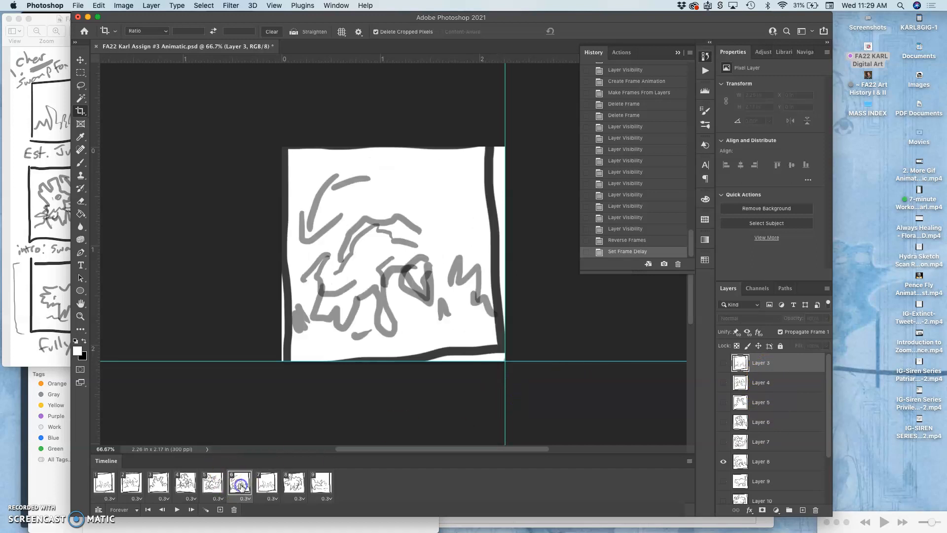
click(270, 482)
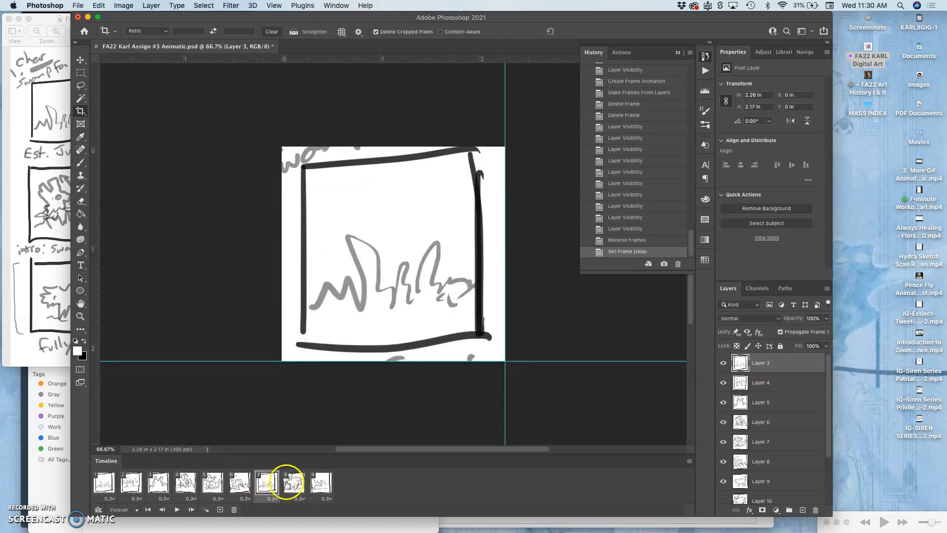
click(289, 483)
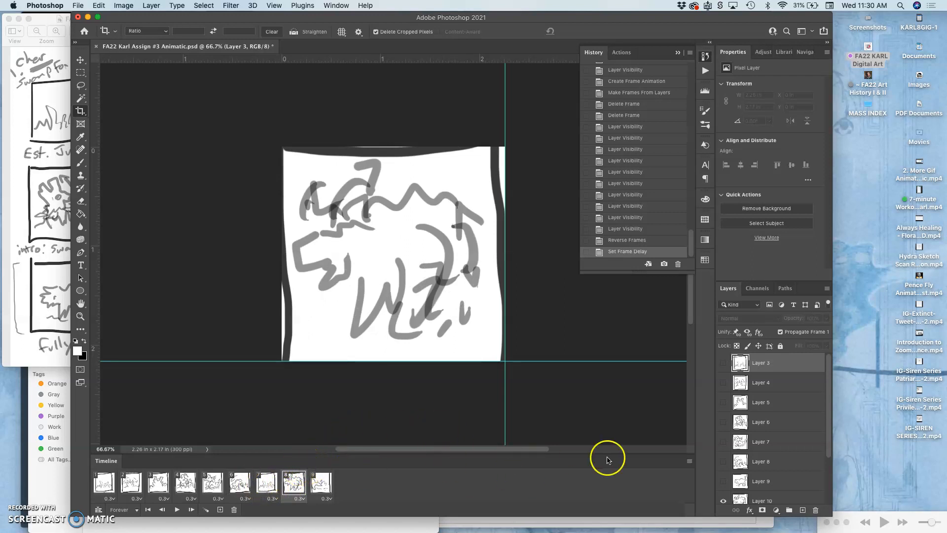
scroll(795, 439, down, 1)
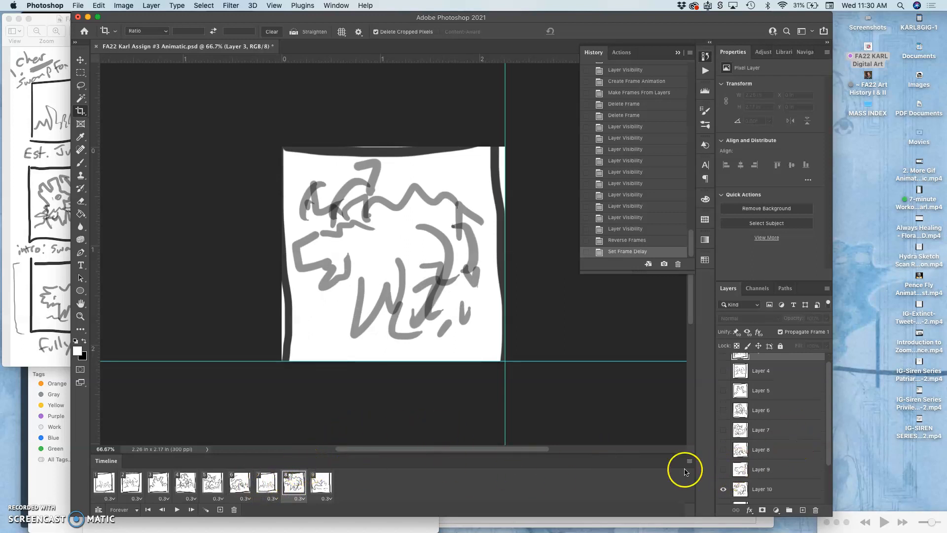
Step through frames 1 to 6 and check which layer is visible in each
click(104, 482)
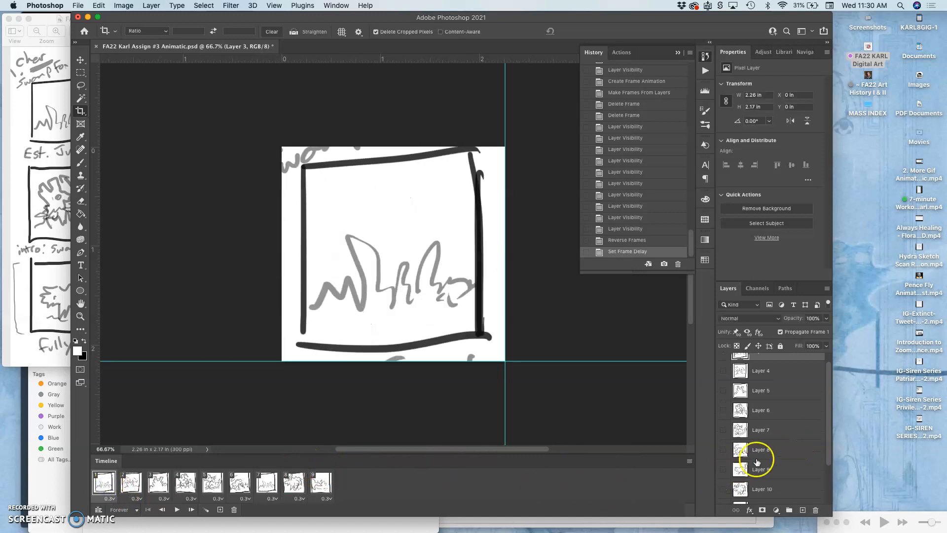
scroll(777, 454, up, 1)
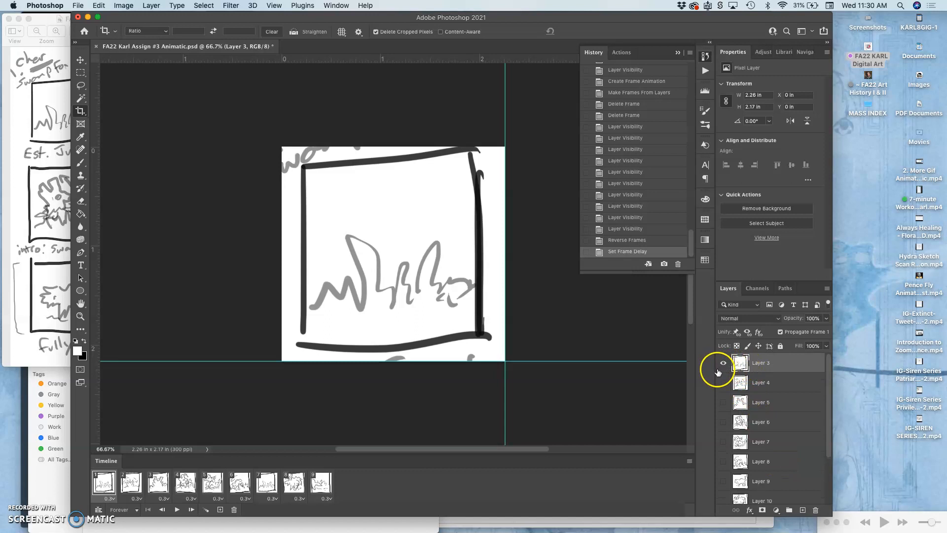
click(132, 482)
click(159, 482)
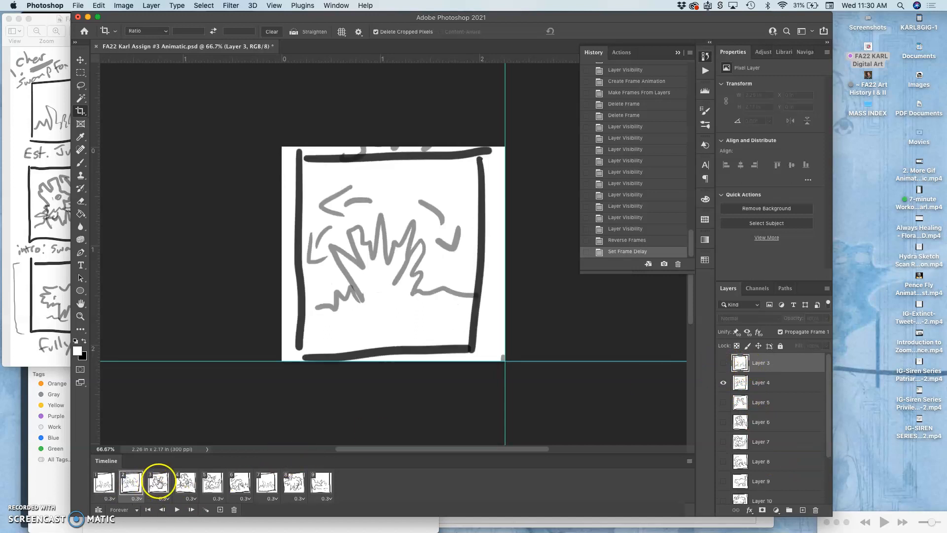
click(185, 482)
click(213, 482)
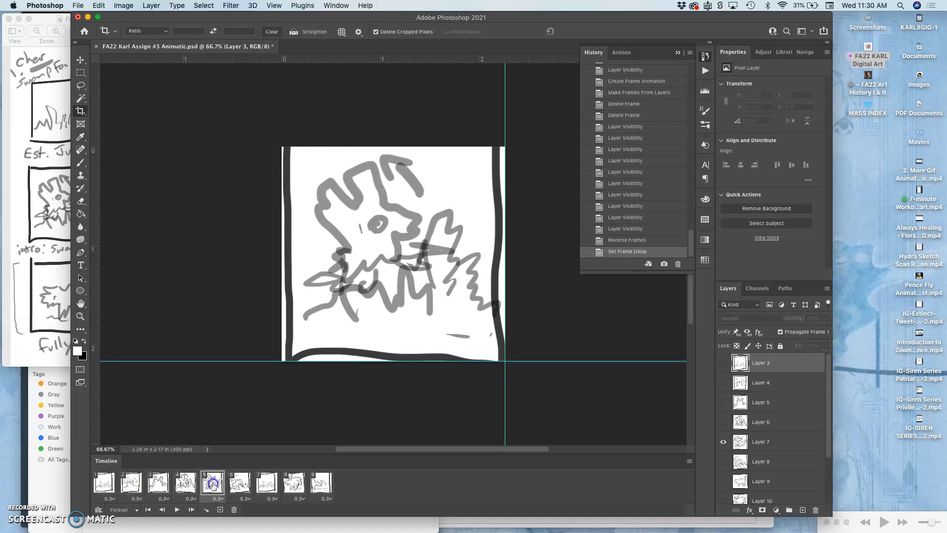
click(239, 484)
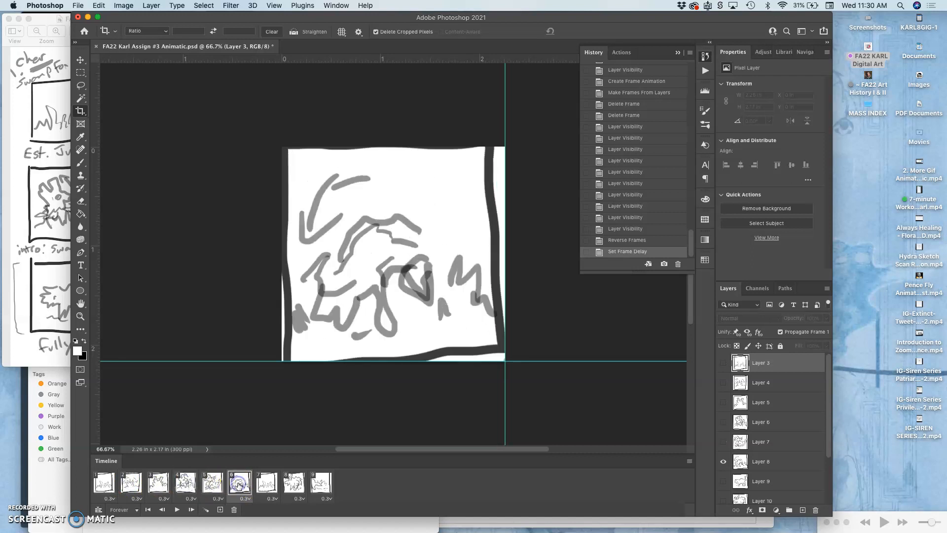
In frame 7, hide Layers 3 through 8 so that only Layer 9 is visible
click(267, 483)
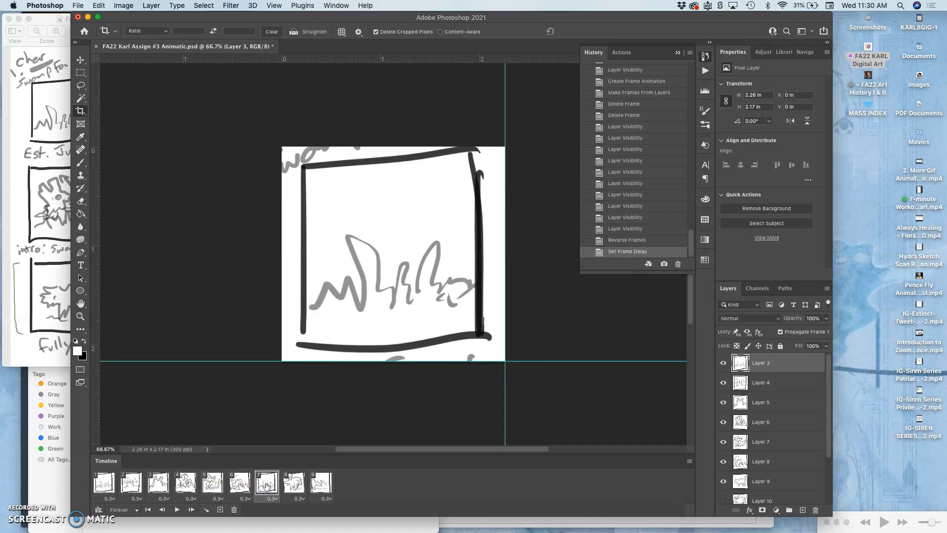
click(266, 486)
click(724, 460)
click(722, 443)
click(723, 422)
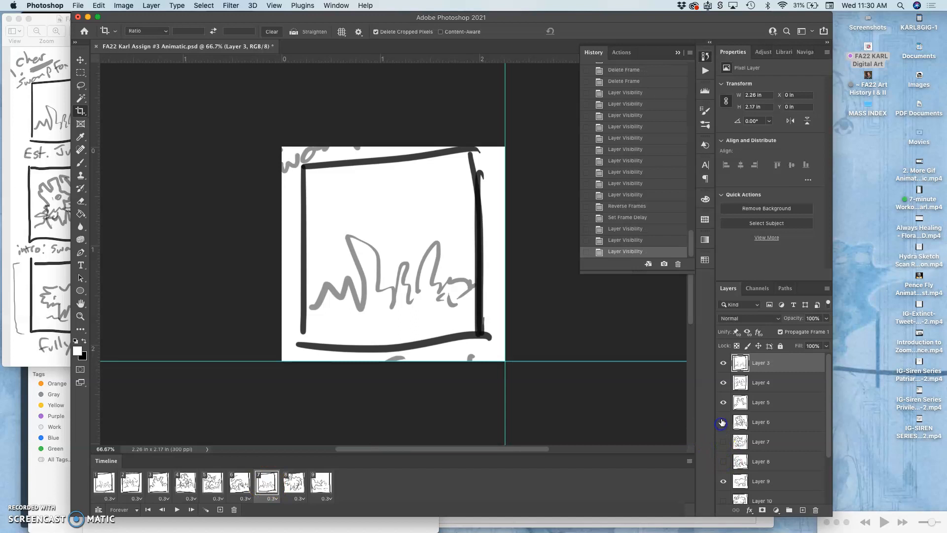
click(723, 363)
Step through frames 6 to 9 and check which layer is visible in each
click(237, 486)
click(266, 482)
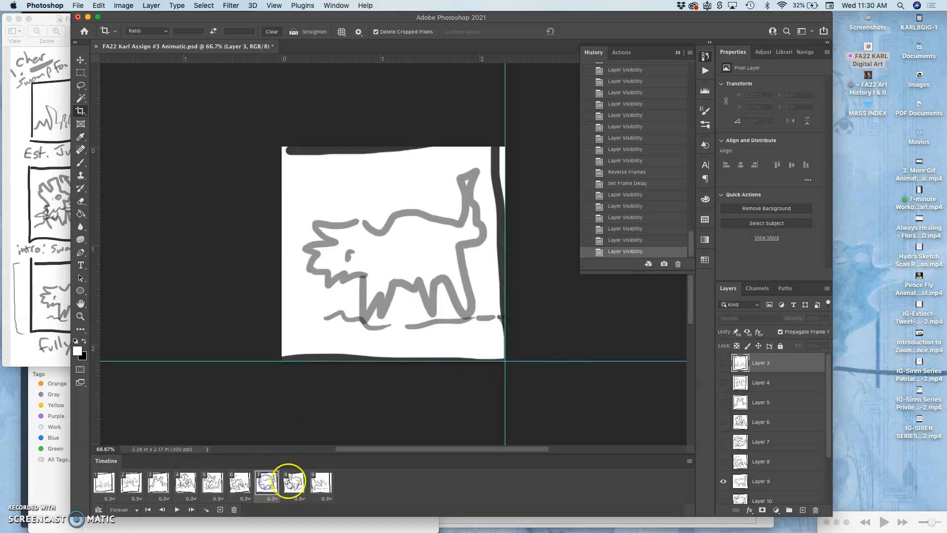
click(292, 483)
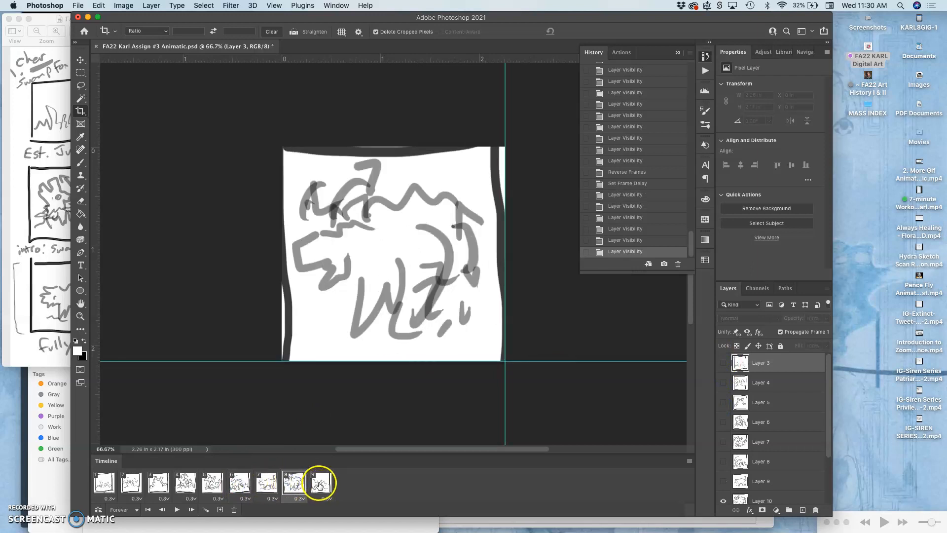
scroll(762, 474, down, 3)
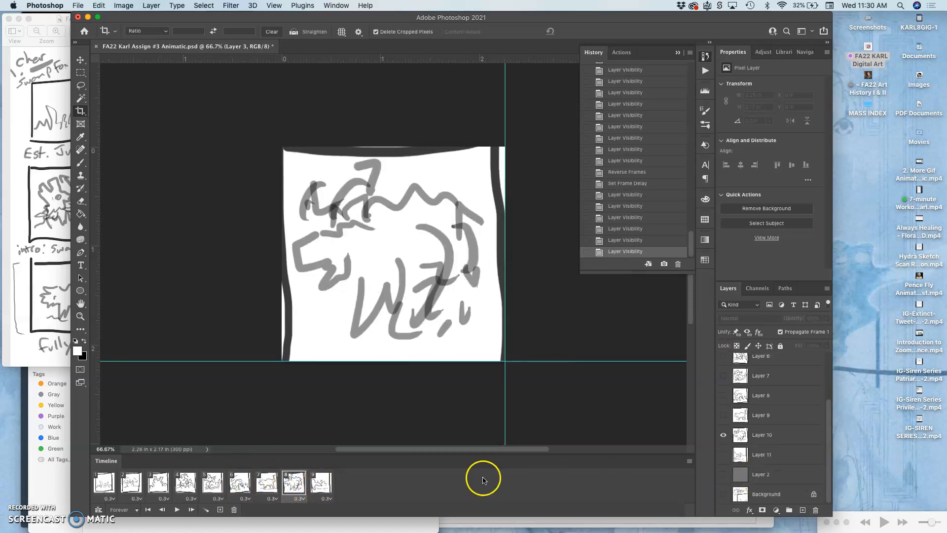
click(319, 481)
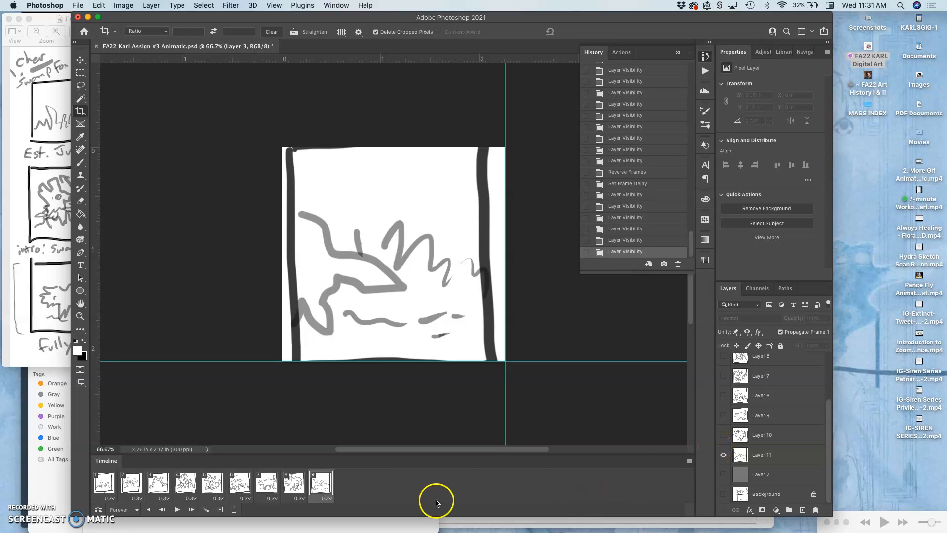
Play the animation to preview the corrected sequence, stop it, and review frames 7, 8 and 9
click(177, 509)
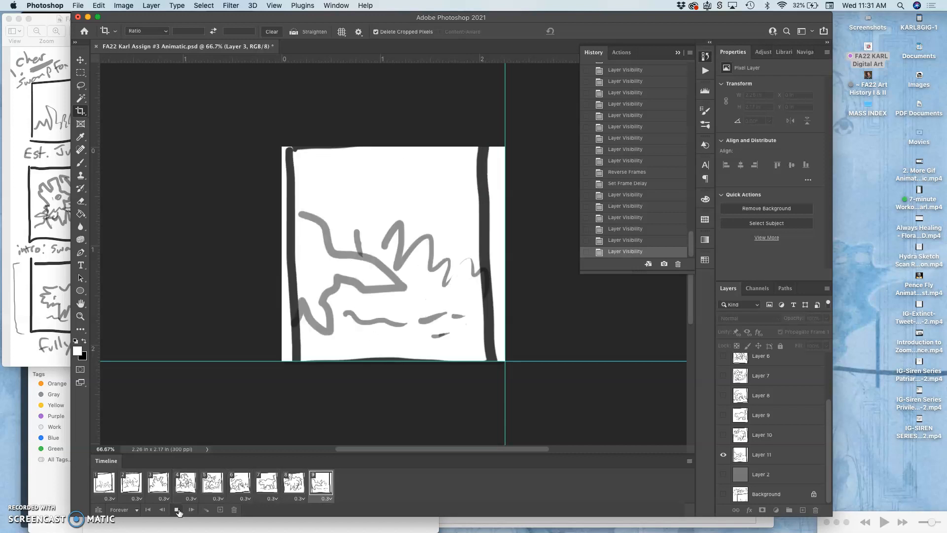
click(262, 499)
click(291, 485)
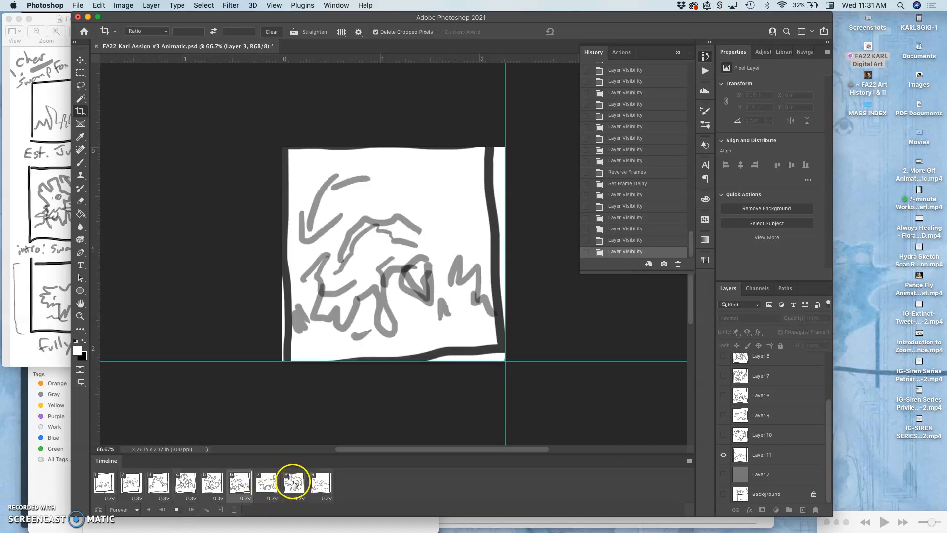
click(265, 486)
click(295, 486)
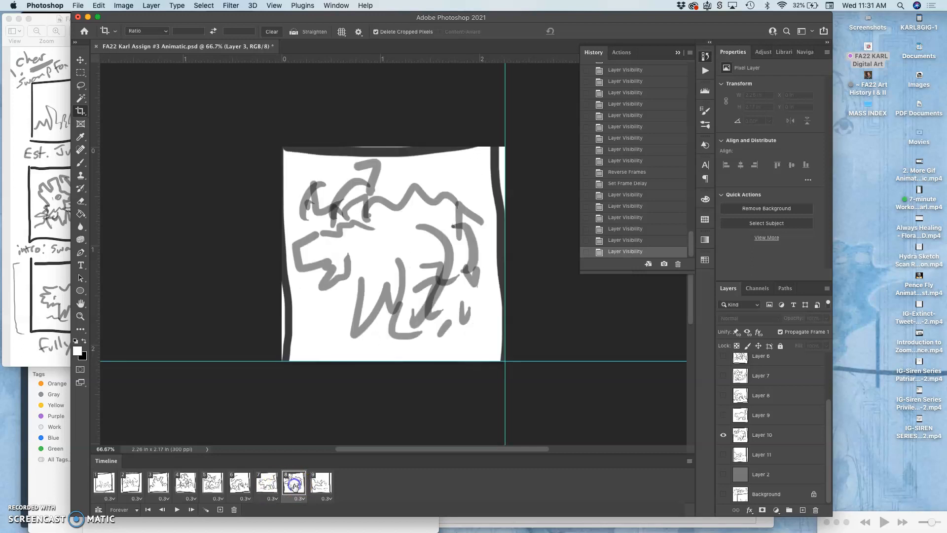
click(321, 486)
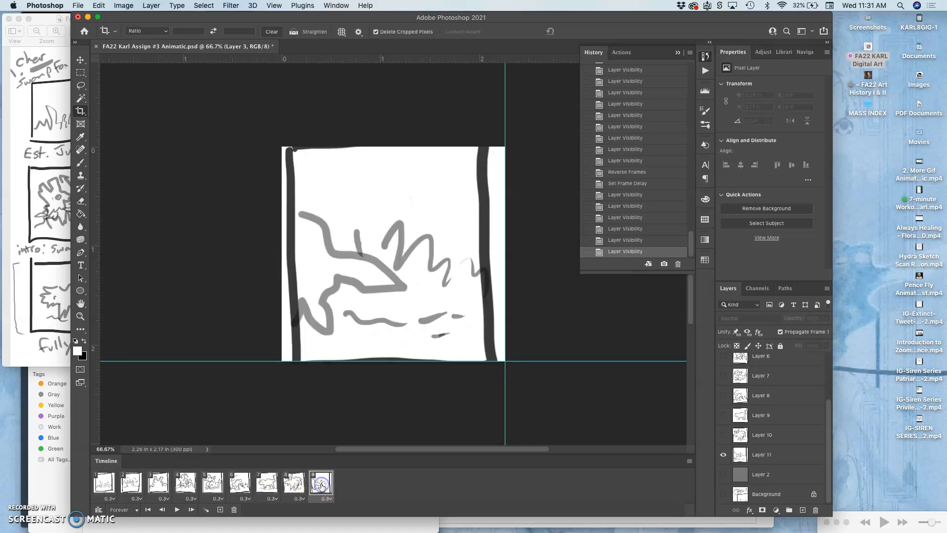
Duplicate frame 7 directly after itself to hold that pose longer, and play the animation to preview it
click(267, 486)
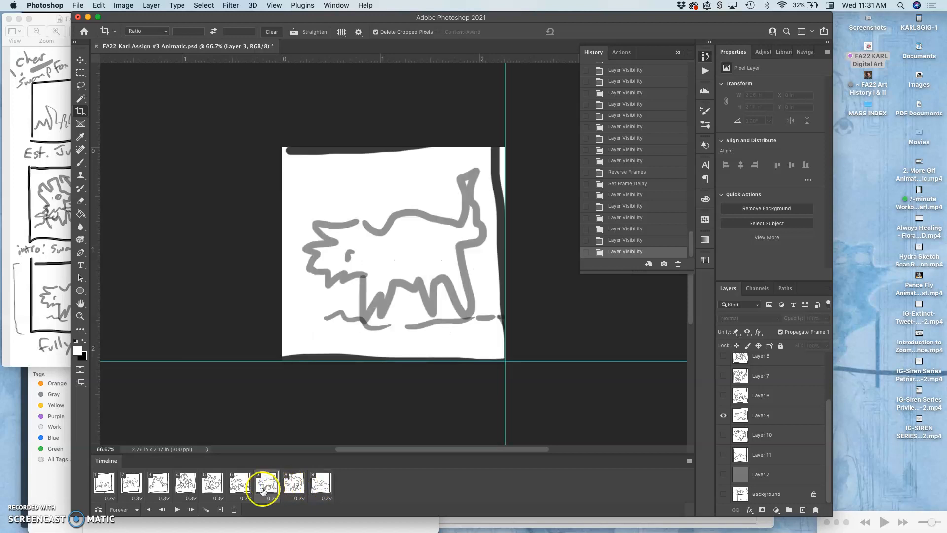
click(220, 510)
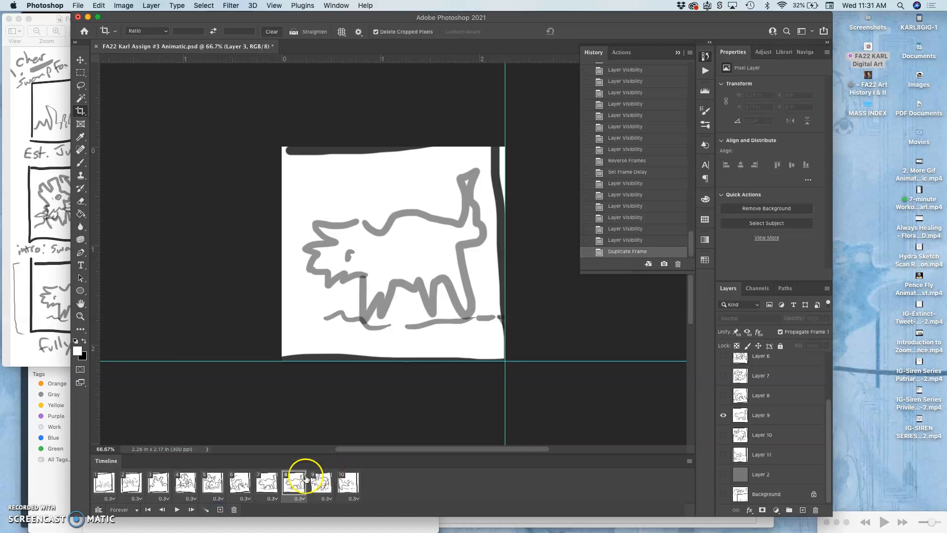
drag(309, 481, 267, 488)
click(177, 510)
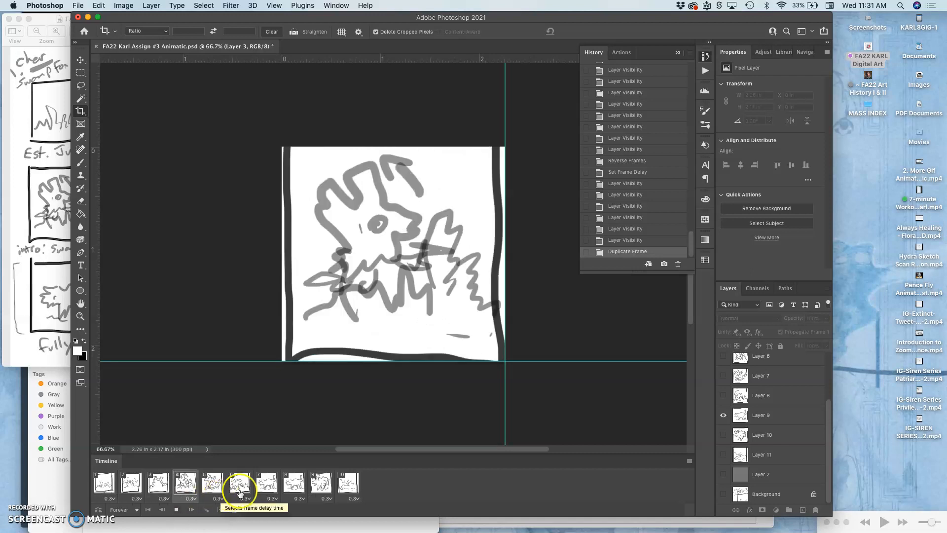
Duplicate frame 8 and move the copy to position 10, just before the last frame
click(292, 484)
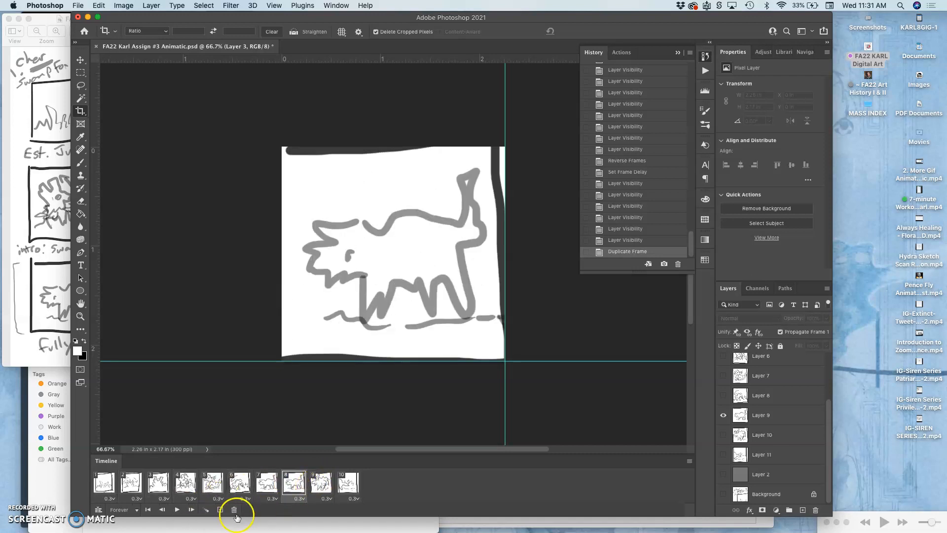
click(221, 509)
click(221, 511)
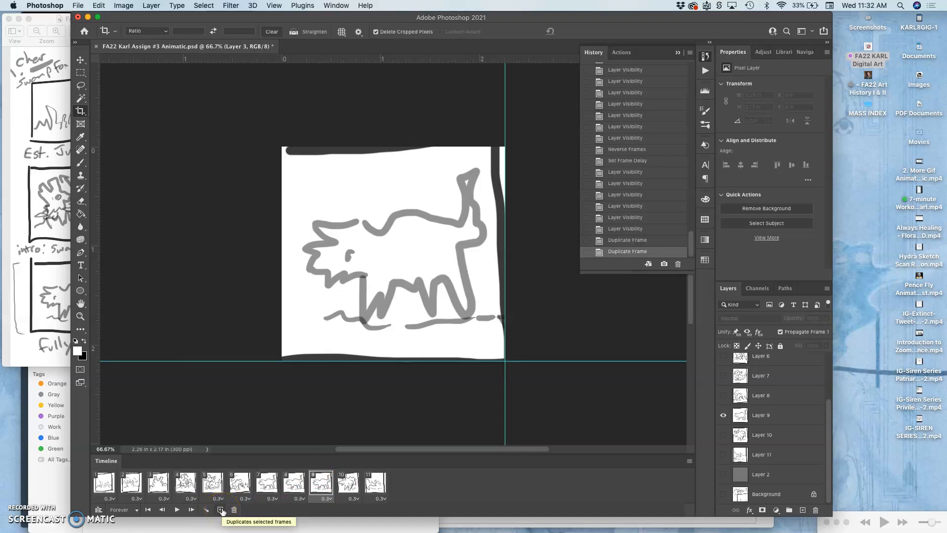
drag(321, 482, 355, 483)
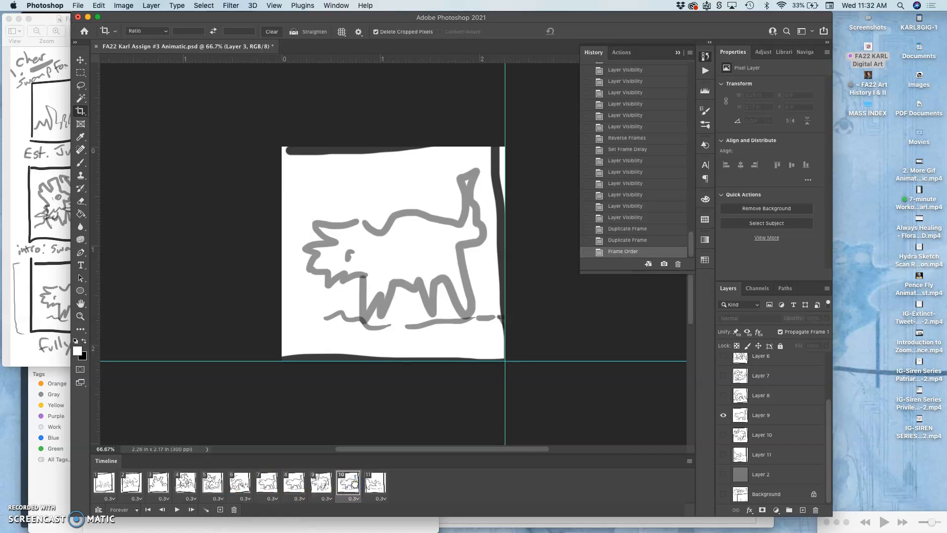